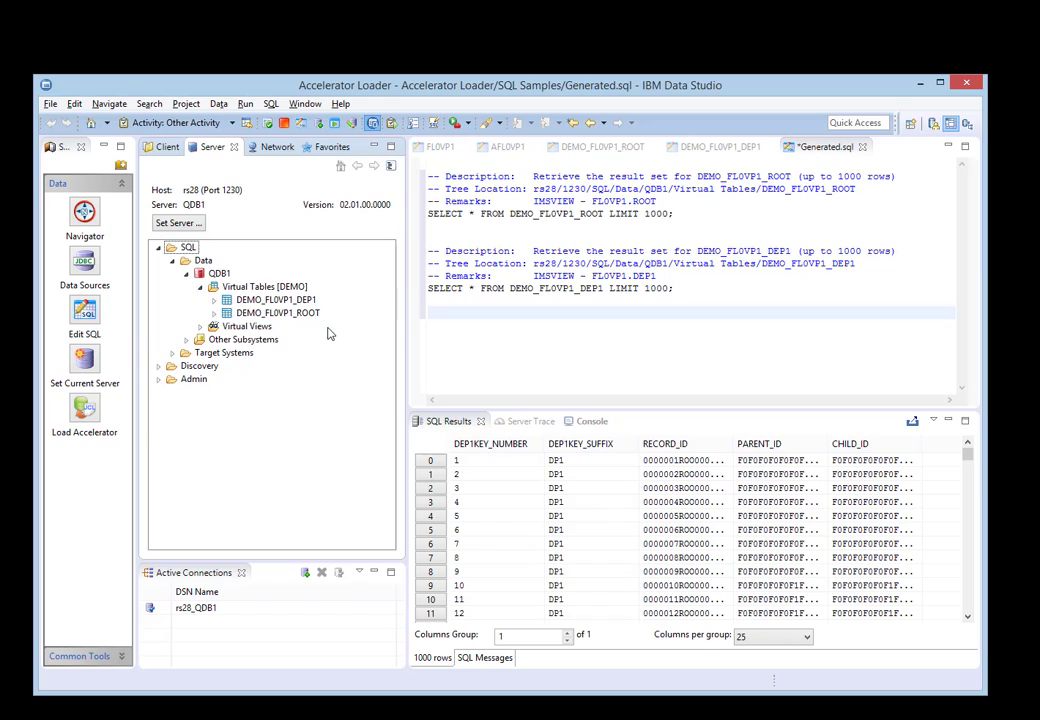
- Start generating JCL to load the accelerator from the DEMO_FL0VP1_ROOT virtual table, keeping UA1A as the target DB2 subsystem
click(271, 314)
right_click(273, 317)
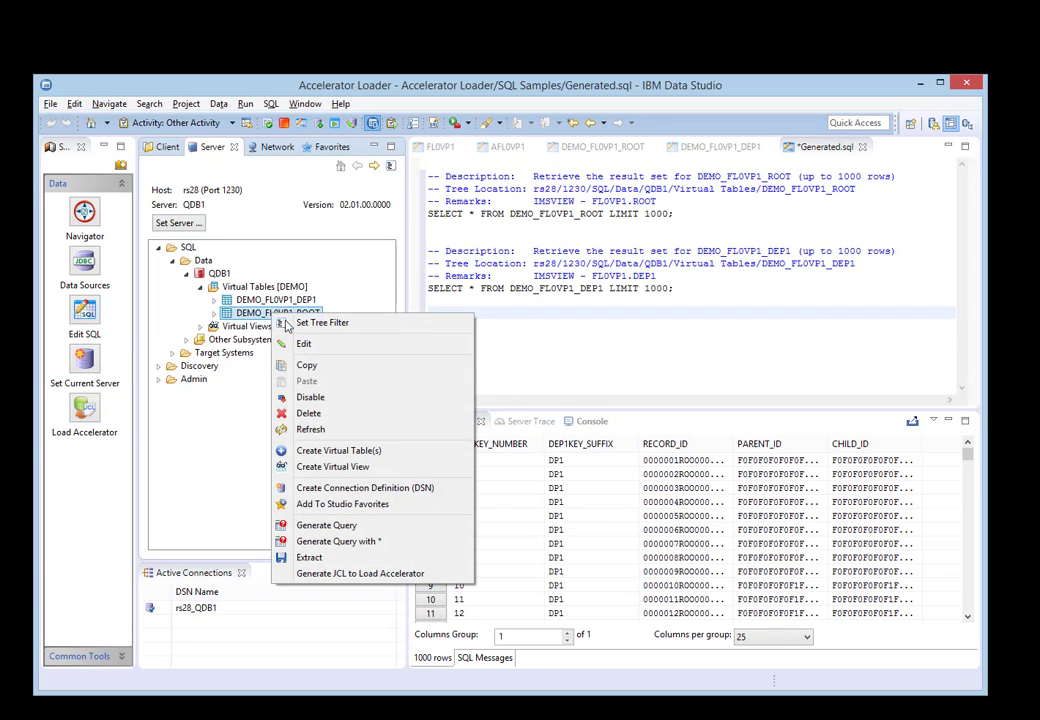
click(371, 574)
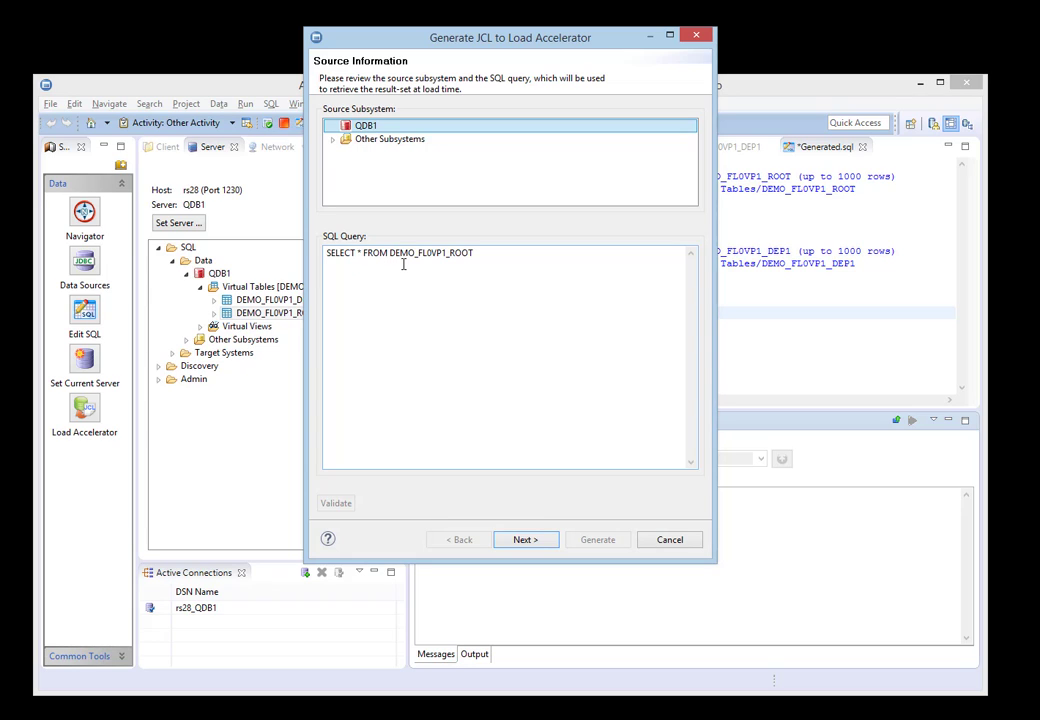
click(536, 540)
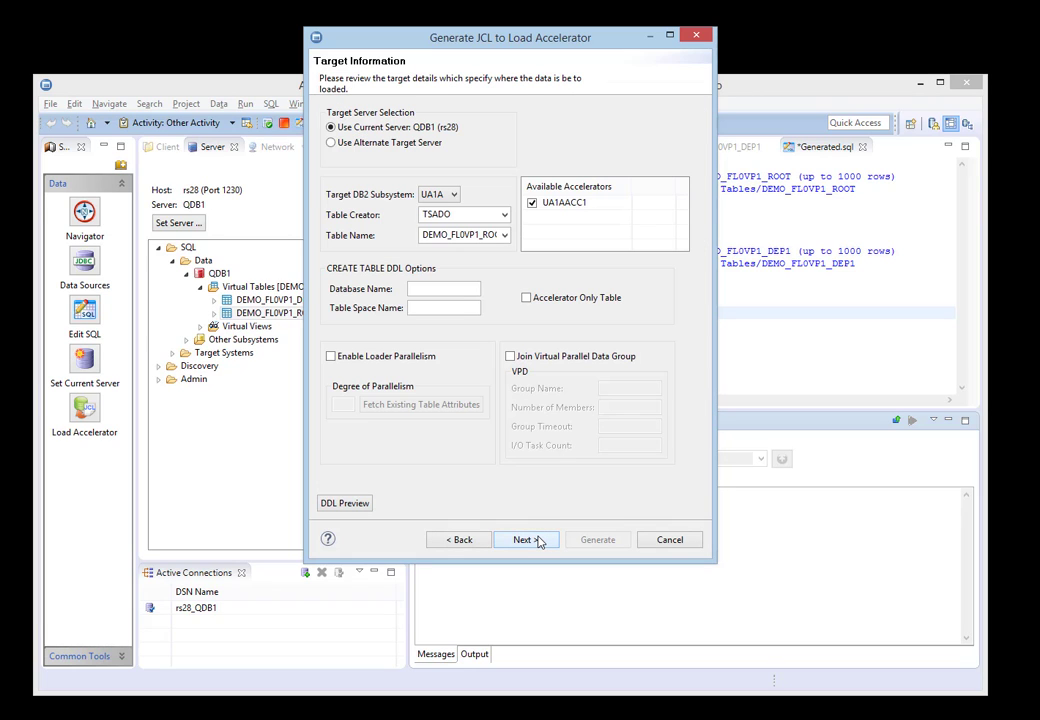
click(455, 194)
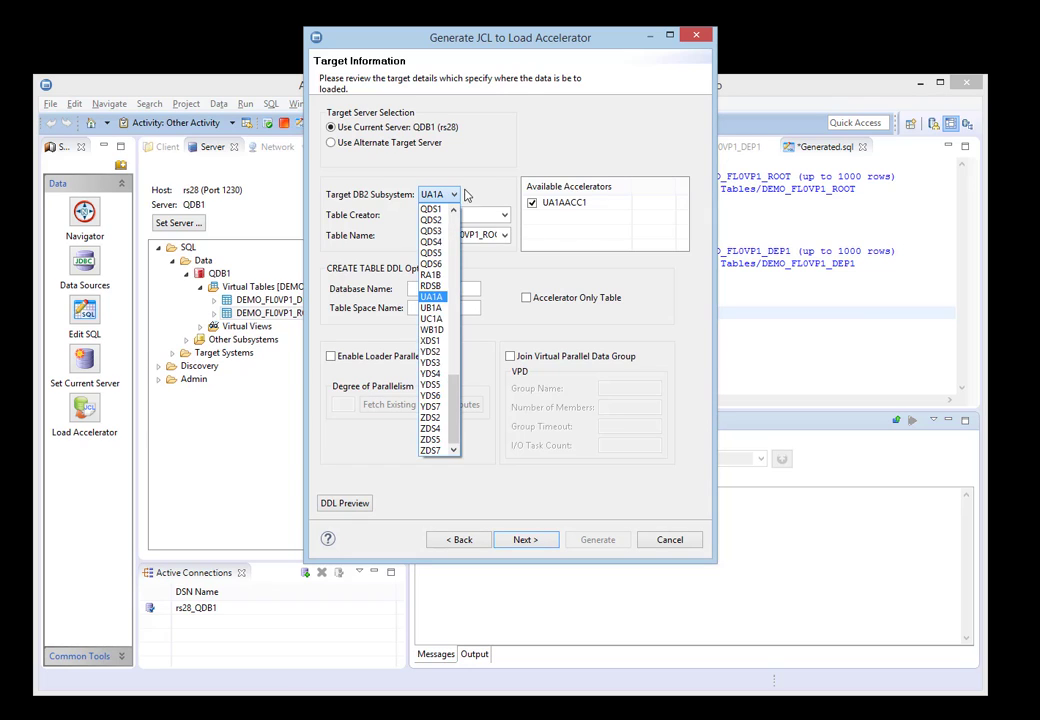
click(465, 195)
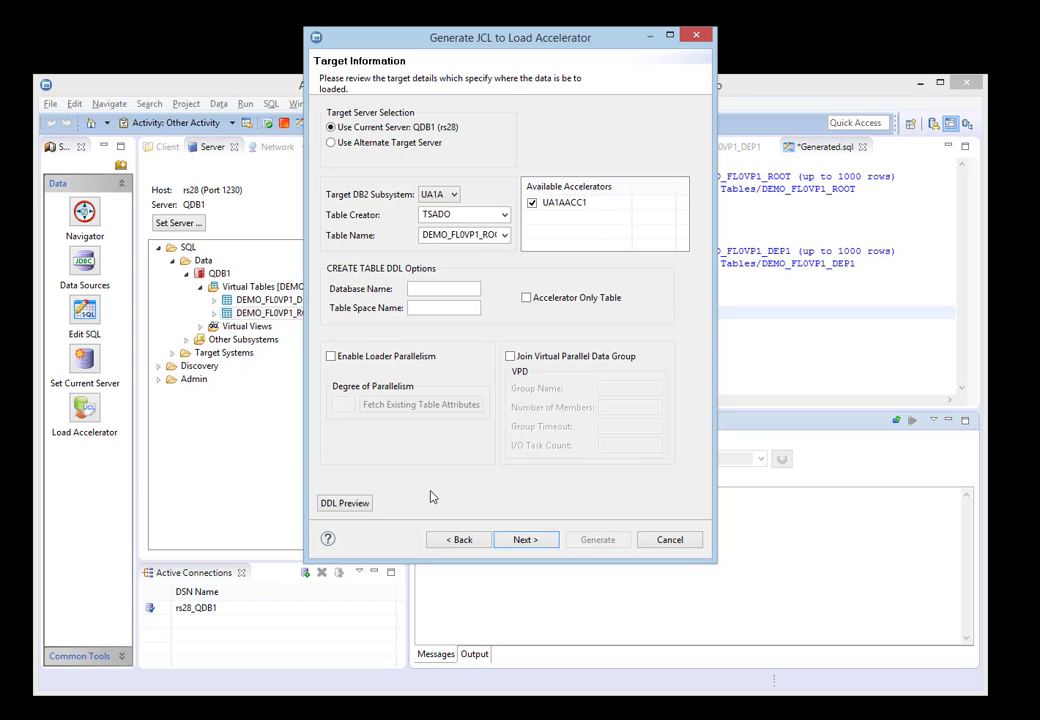
- Preview the DDL for creating the target table and accept the target information
click(353, 504)
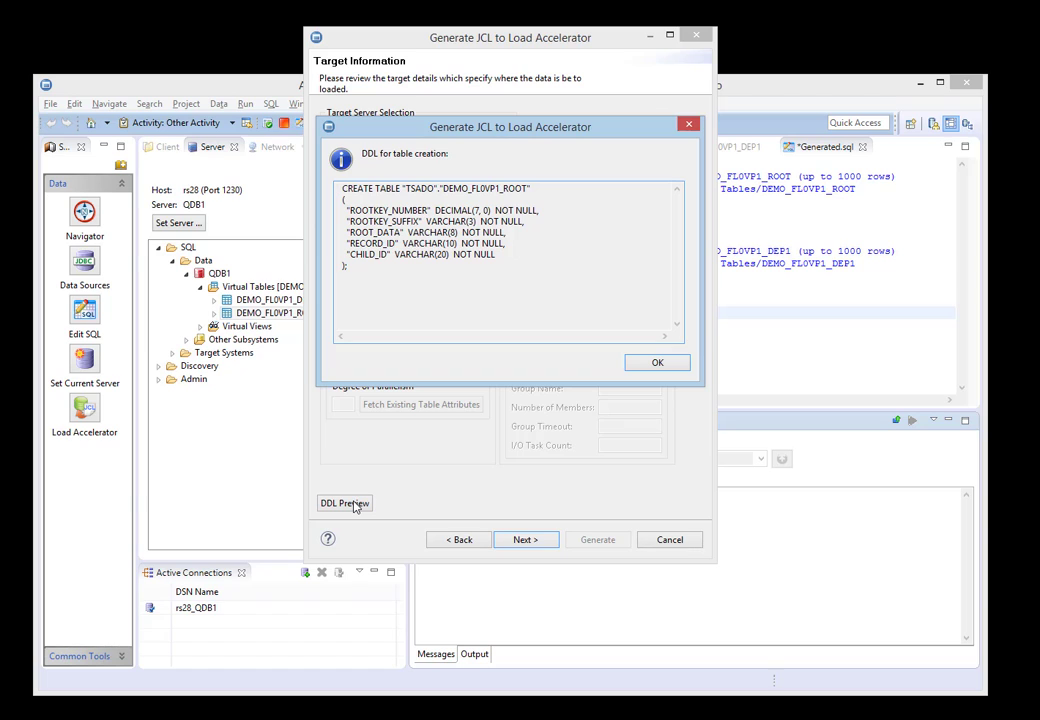
click(636, 362)
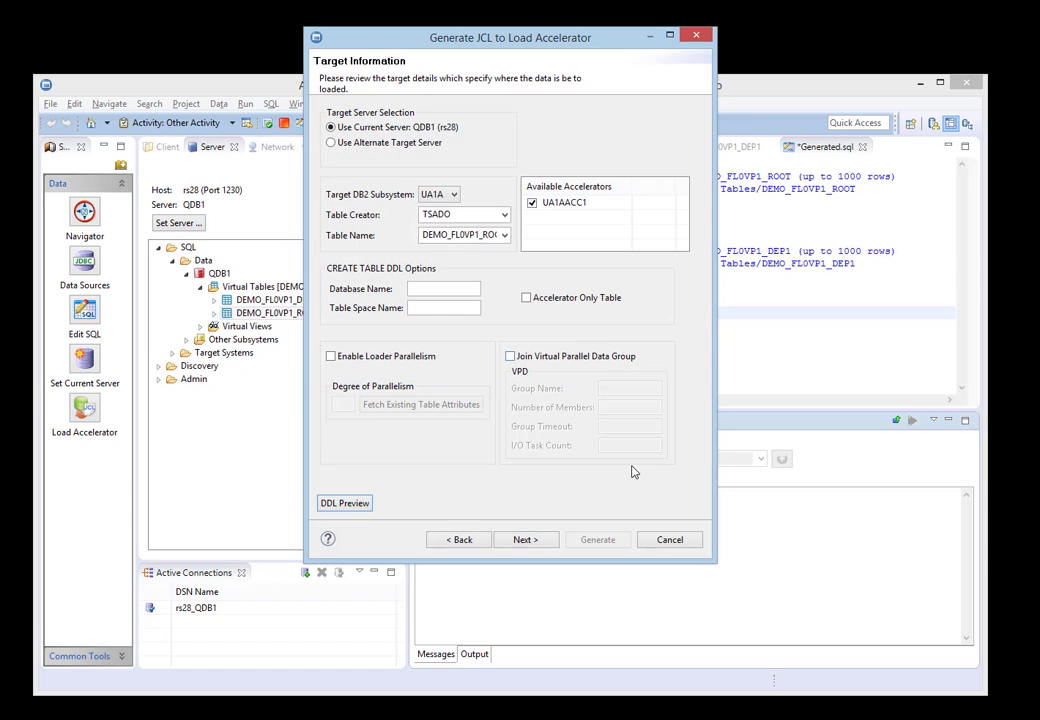
click(530, 539)
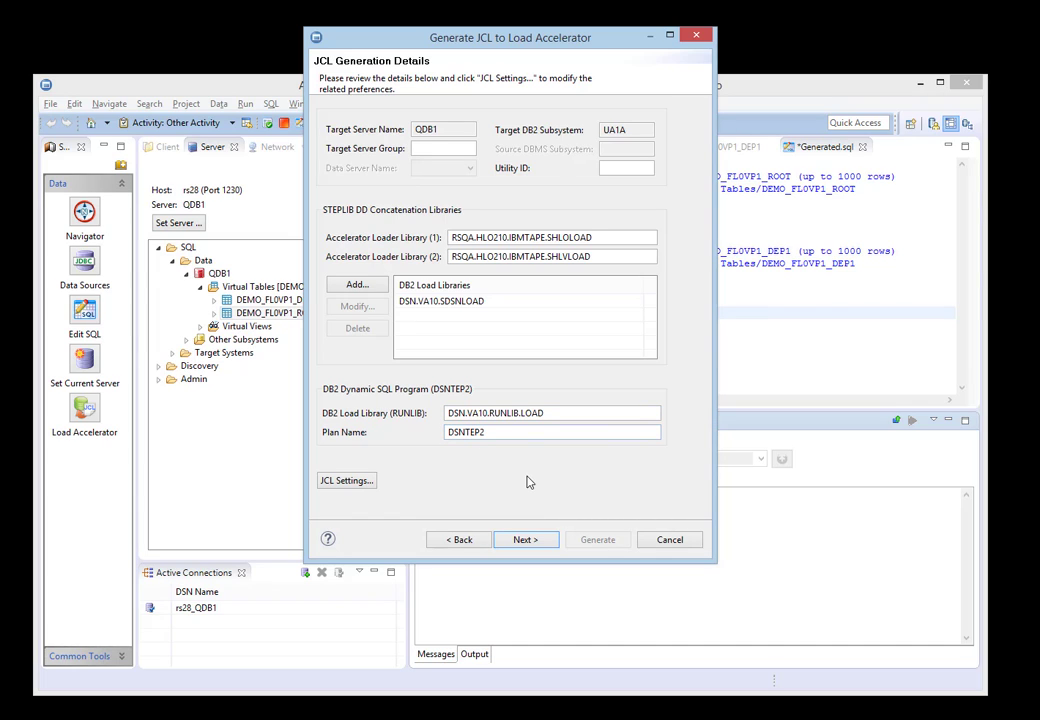
- Accept the JCL generation details and generate the job as member ROOT with the CREATE TABLE step enabled
click(526, 540)
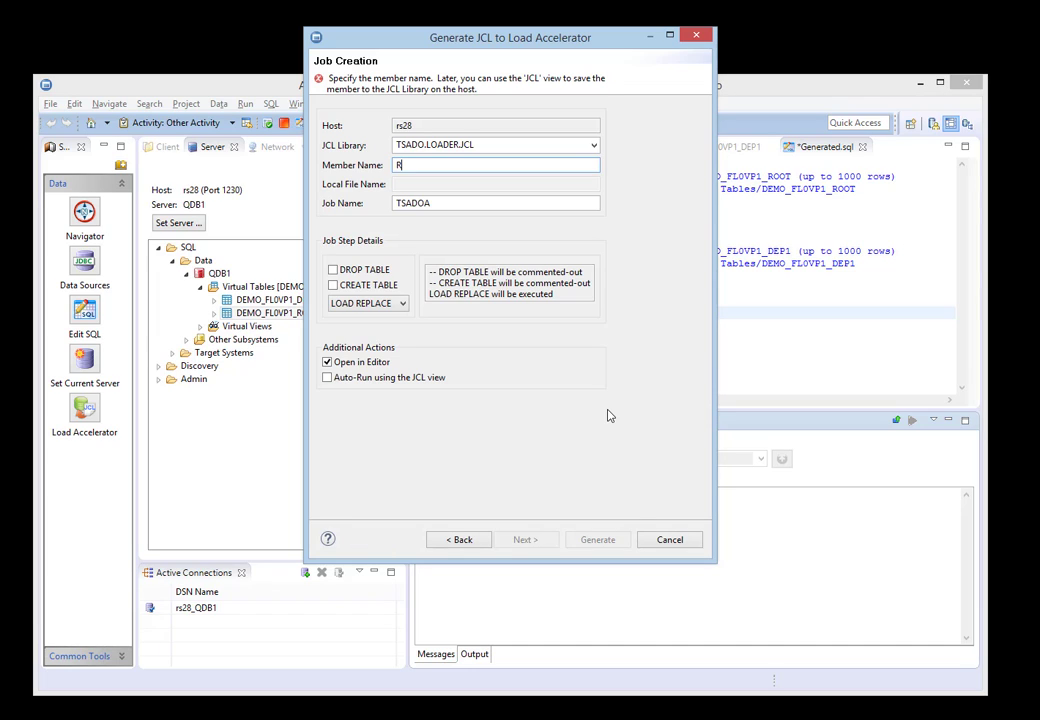
text(ROOT)
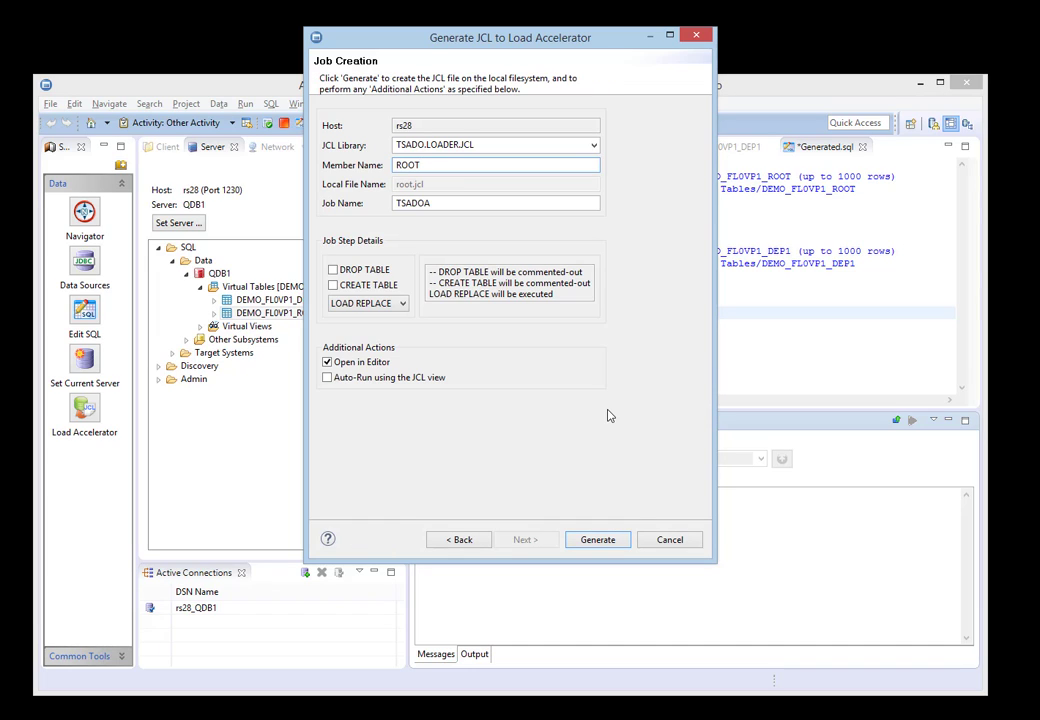
click(421, 203)
click(335, 286)
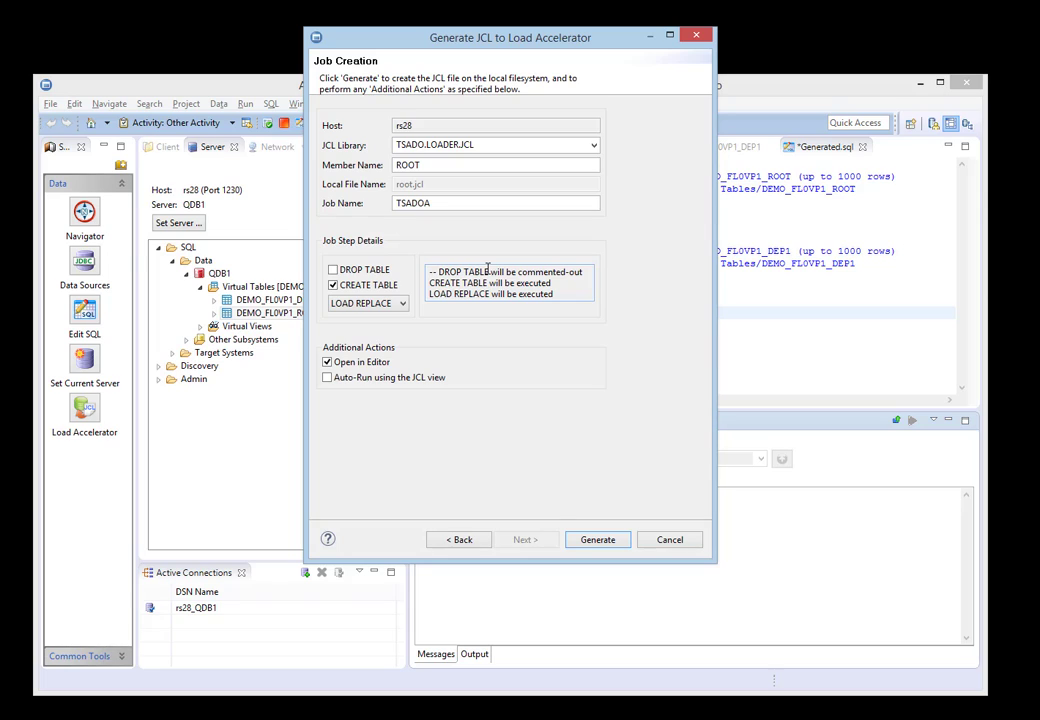
click(598, 540)
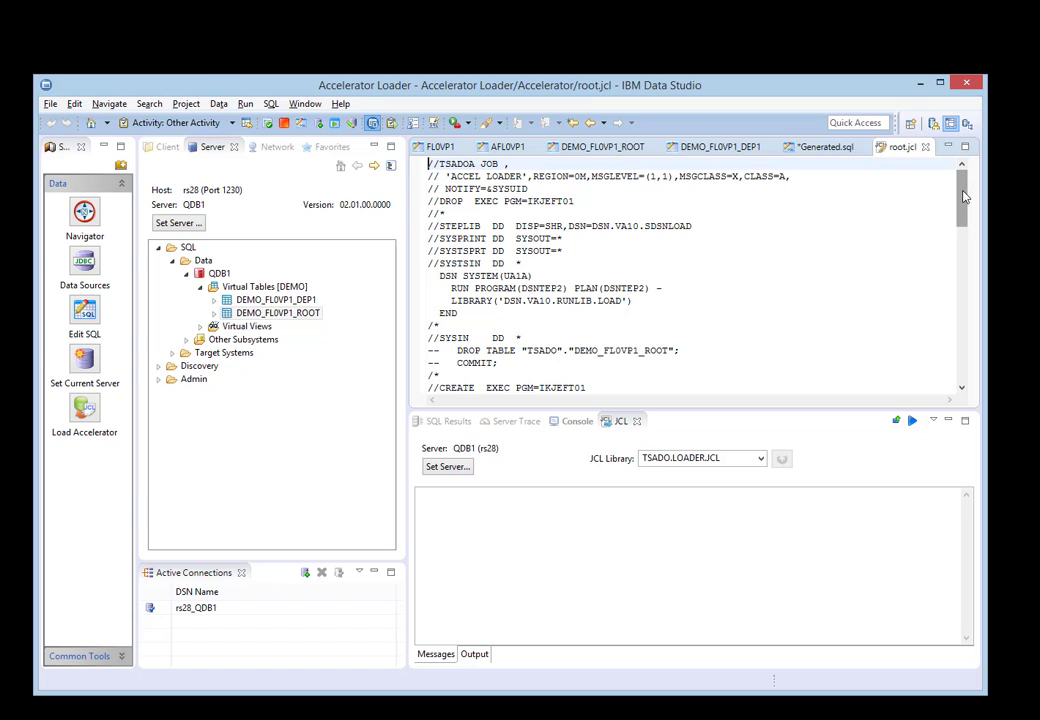
- Review the generated root.jcl, enable job submission, and save it to TSADO.LOADER.JCL and submit it
drag(963, 197, 955, 310)
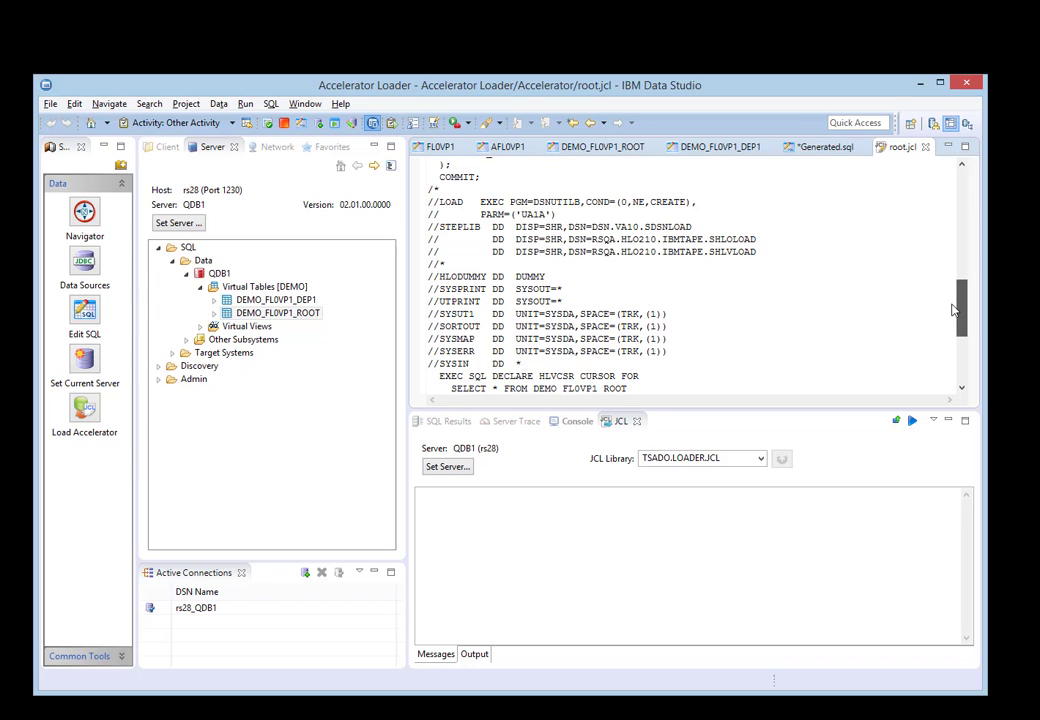
drag(955, 310, 958, 361)
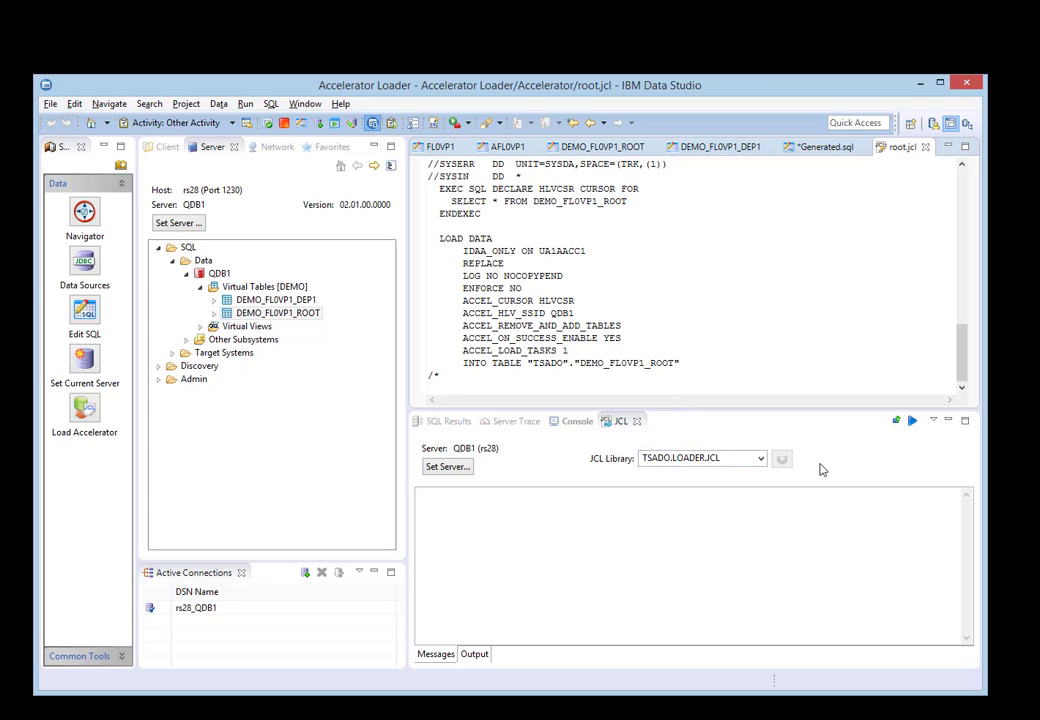
click(621, 425)
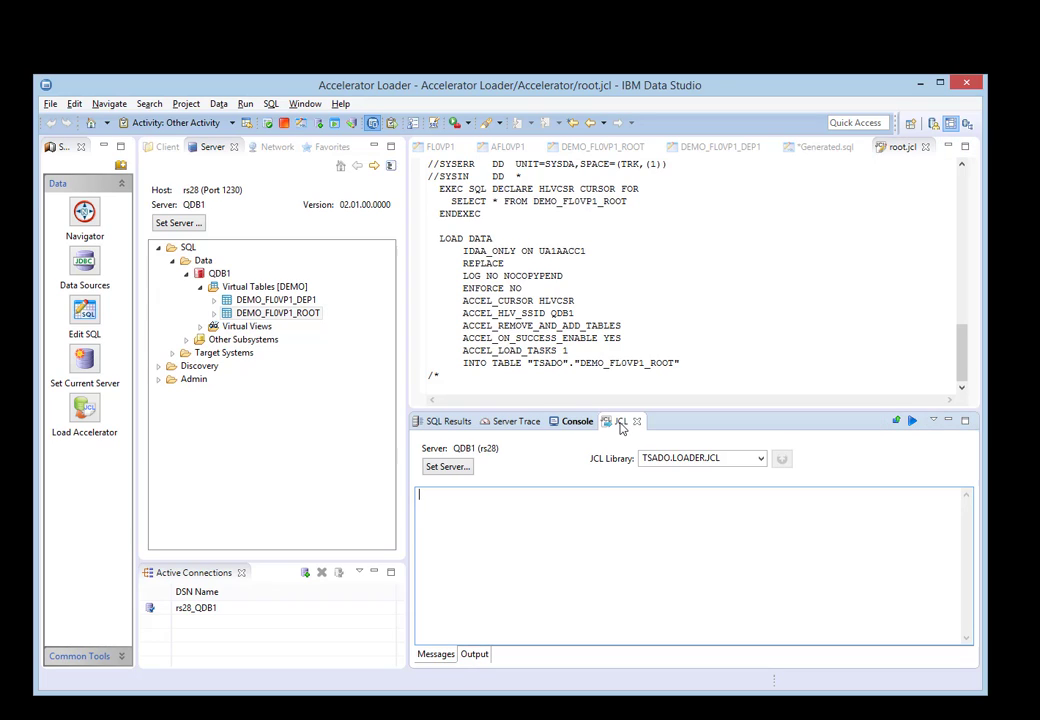
click(913, 424)
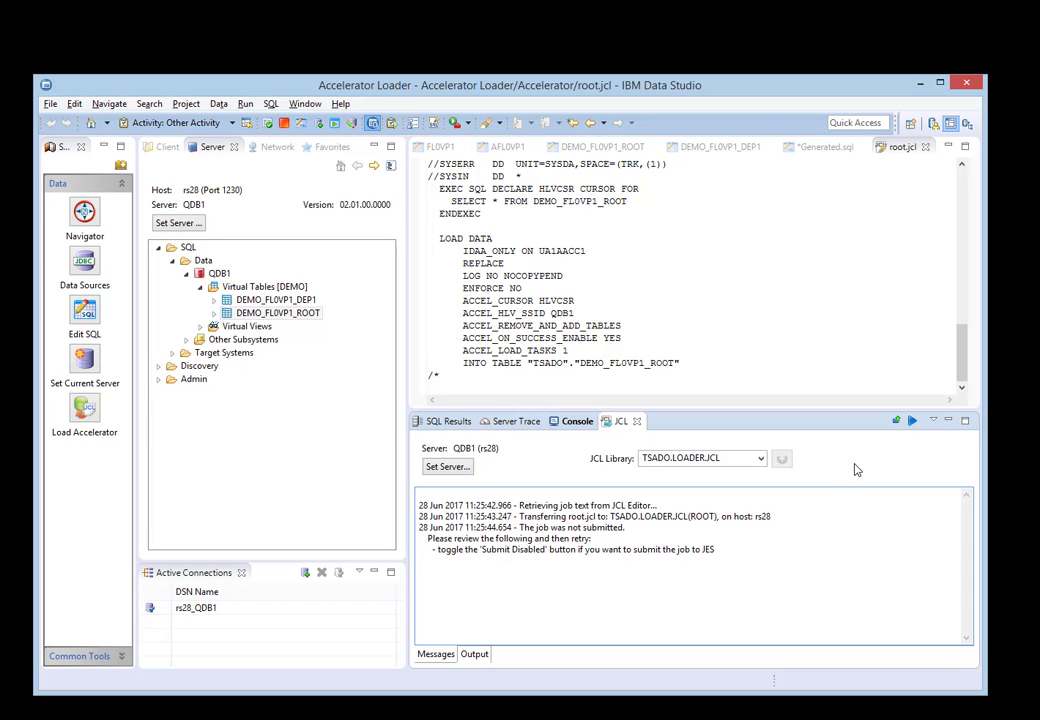
click(896, 422)
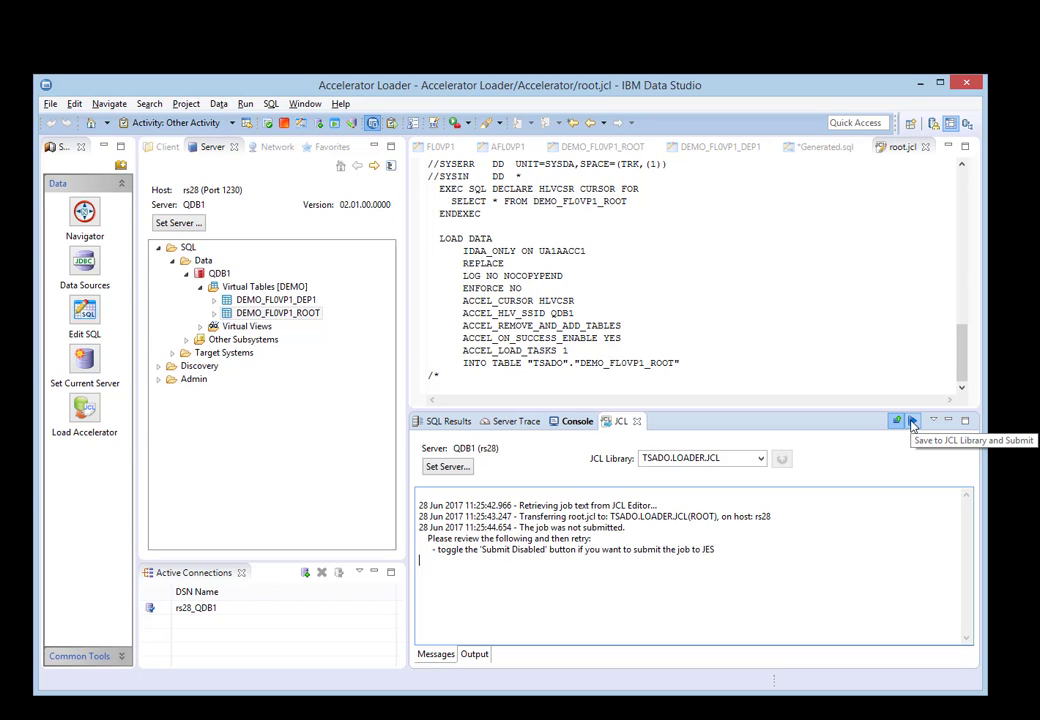
click(912, 424)
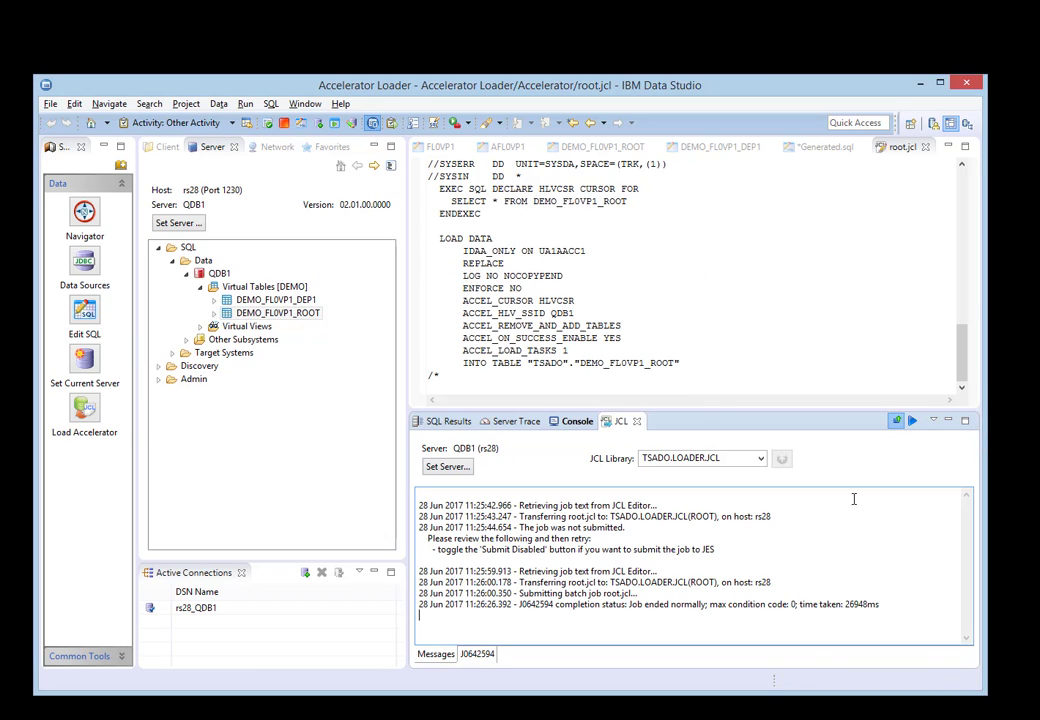
- Examine the submitted job's output in an enlarged view, highlighting the messages about data transferred to the DEMO_FL0VP1_ROOT table
double_click(618, 422)
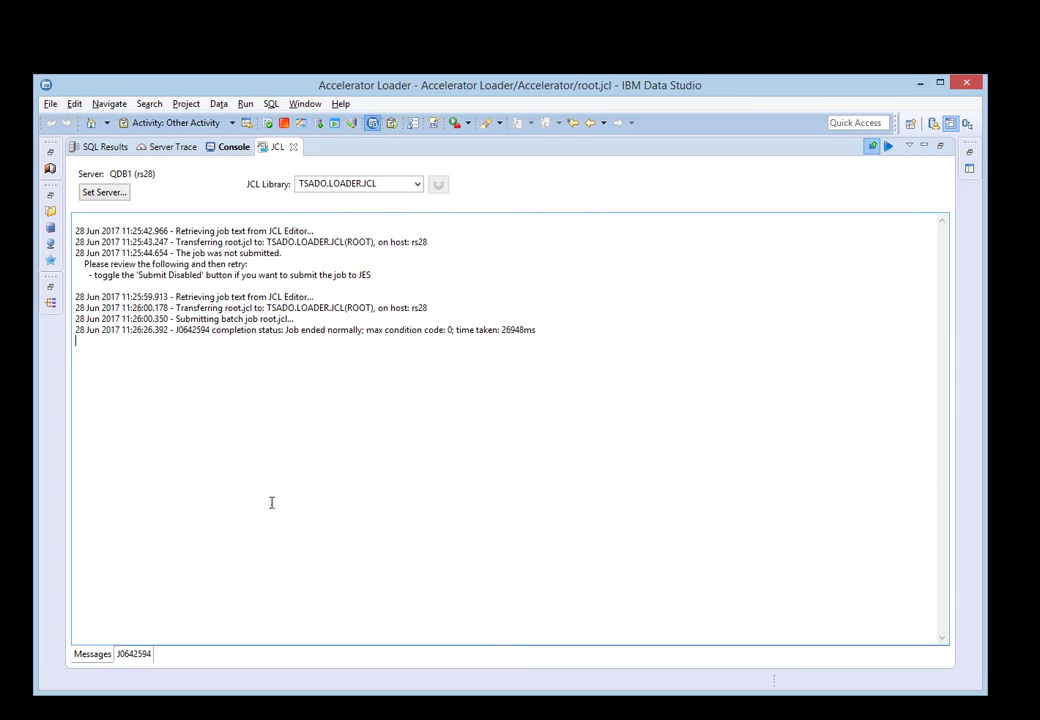
click(135, 655)
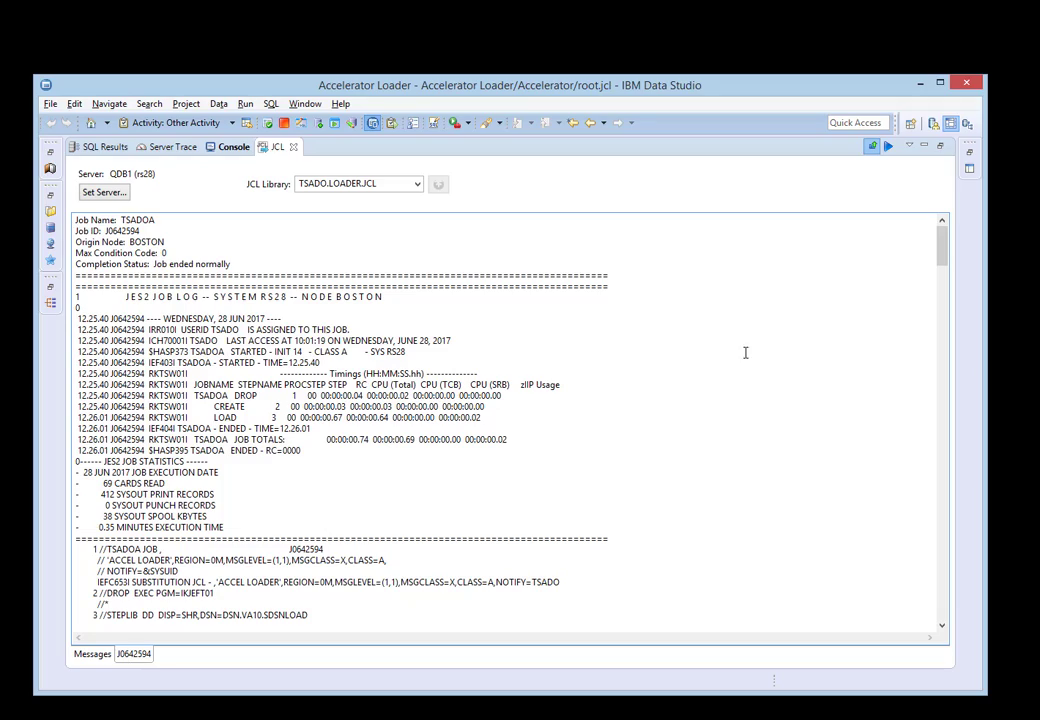
drag(943, 258, 895, 580)
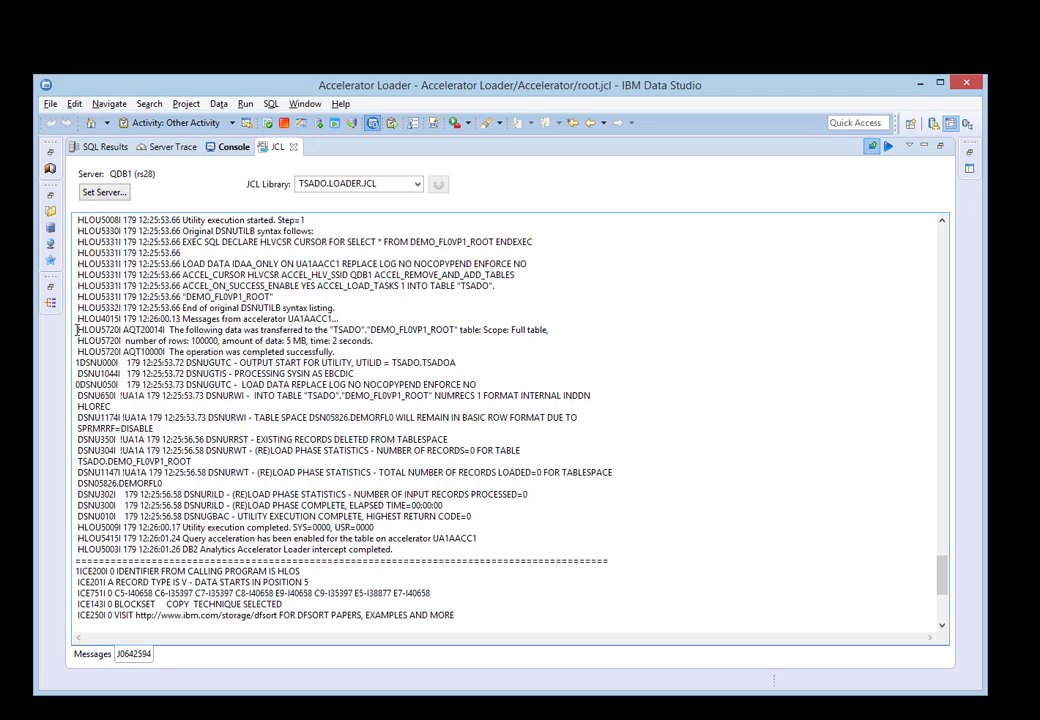
drag(77, 329, 397, 347)
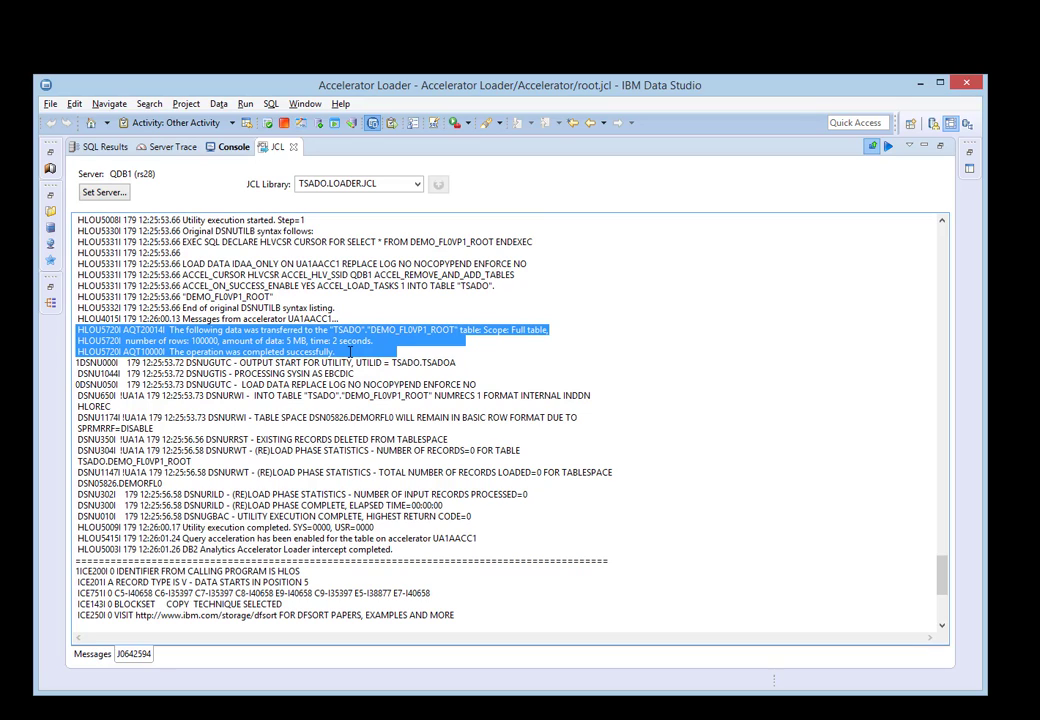
double_click(277, 148)
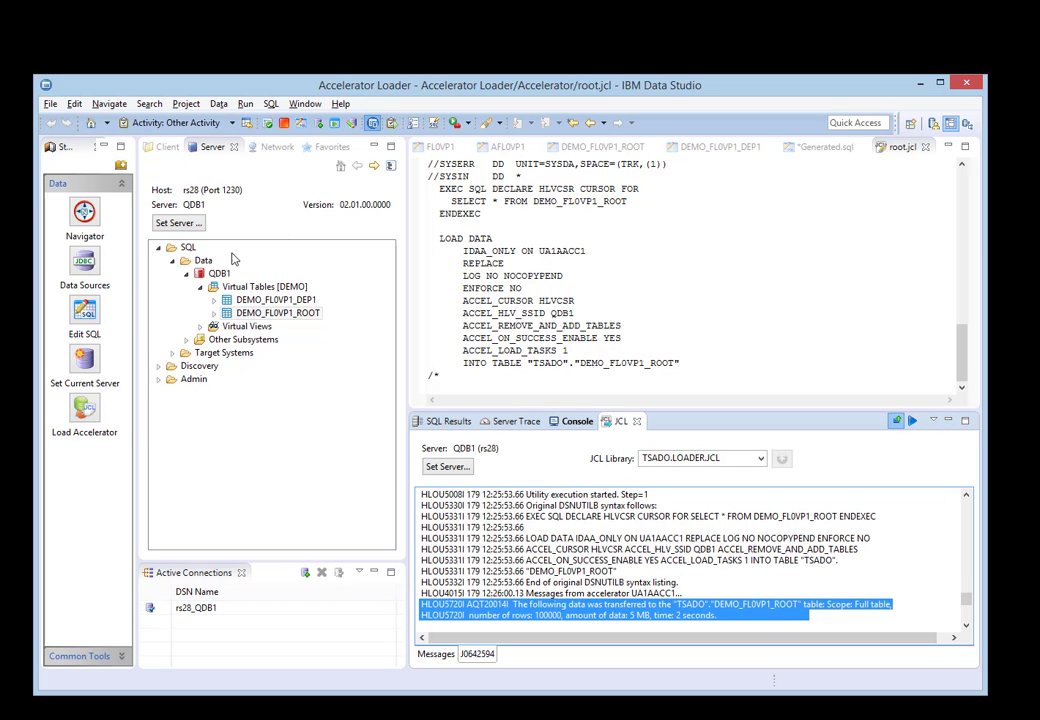
- Refresh the UA1A subsystem under Other Subsystems and expand the TSADO schema to list its tables
click(187, 340)
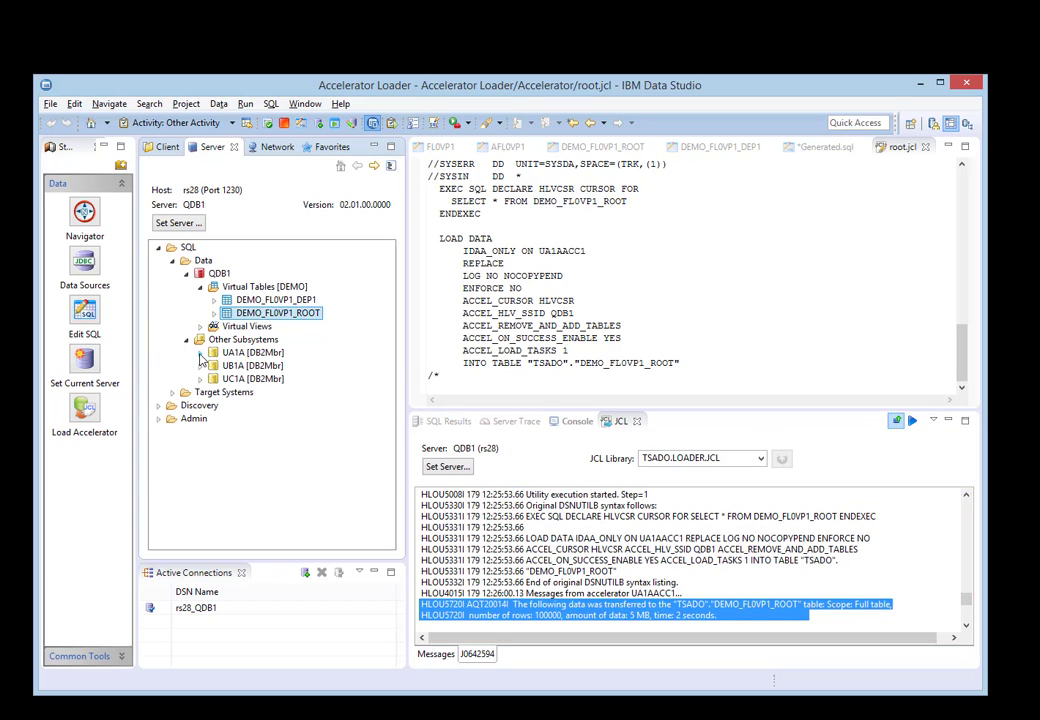
click(201, 354)
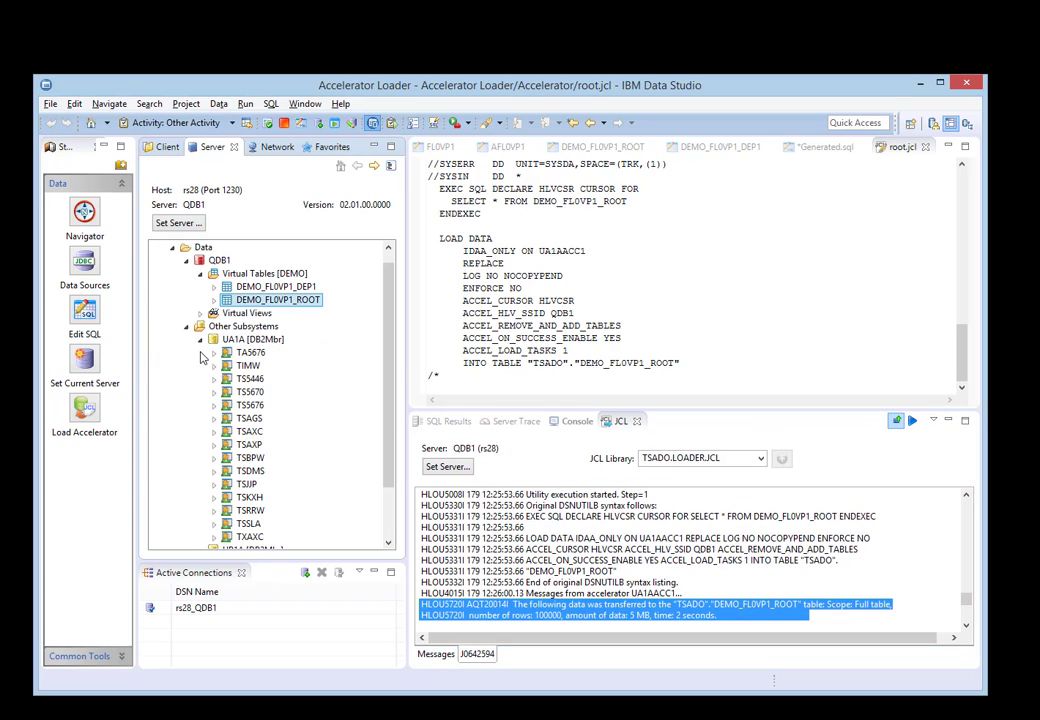
scroll(300, 400, down, 2)
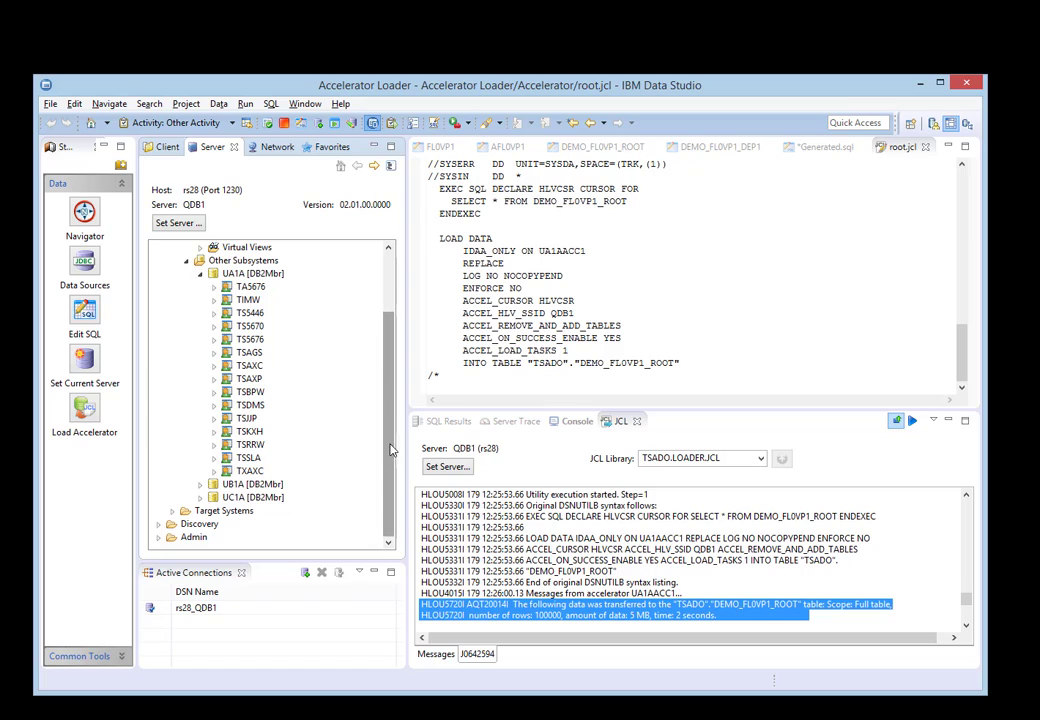
right_click(252, 275)
click(320, 353)
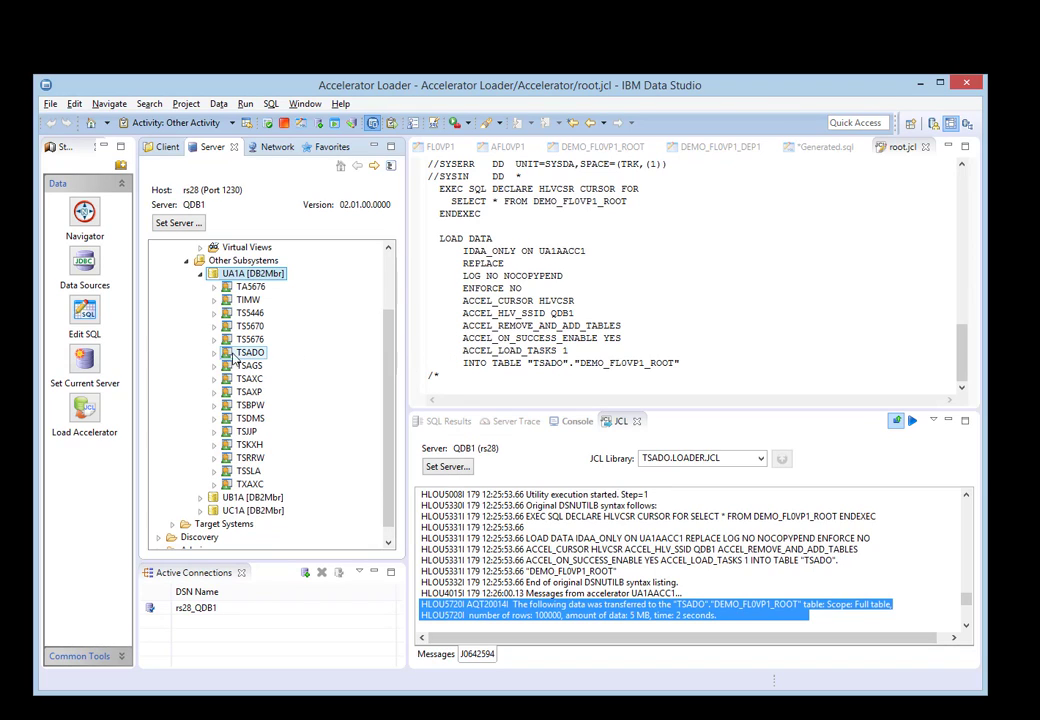
click(213, 353)
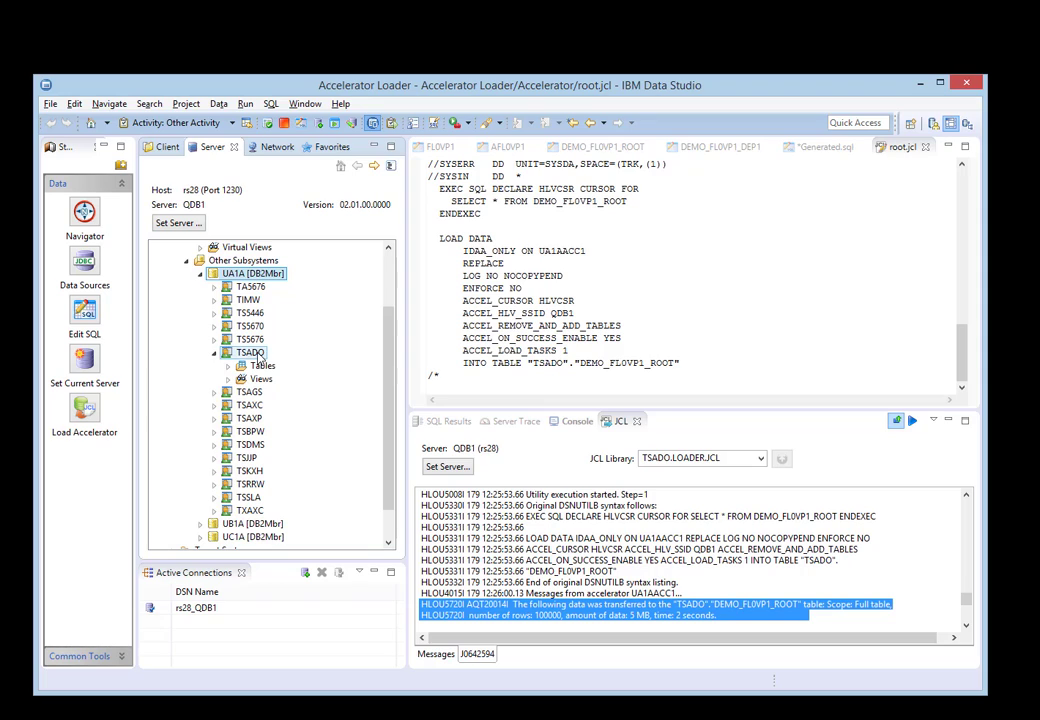
click(228, 366)
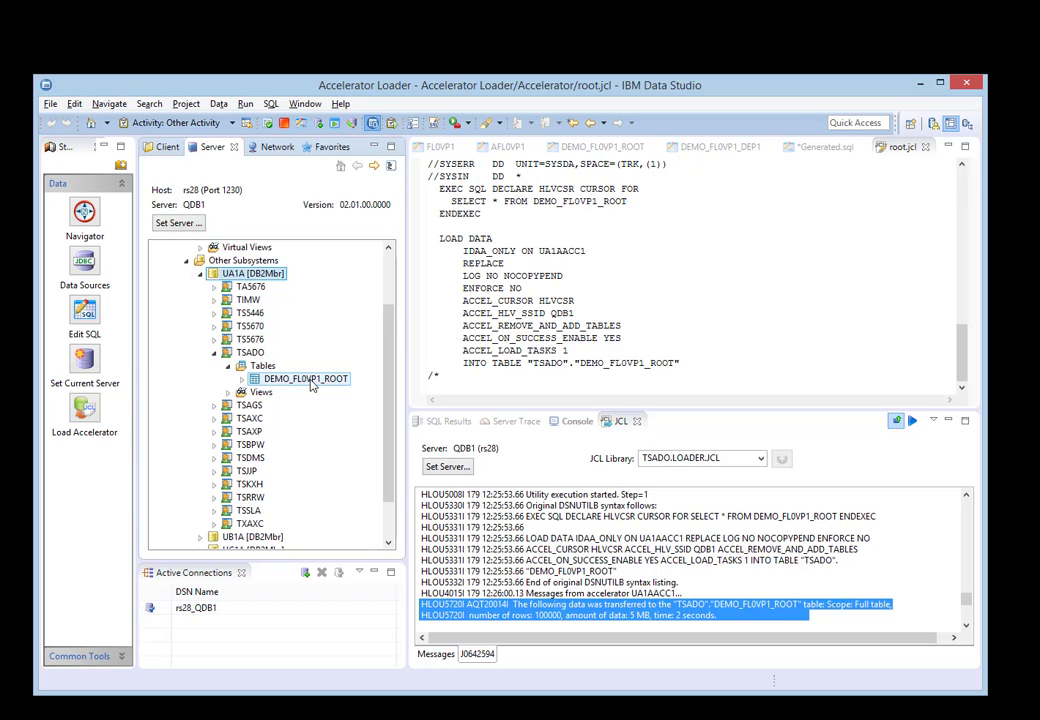
- Start load JCL generation for the DEMO_FL0VP1_DEP1 virtual table, accepting the source query, target information and JCL generation details
drag(393, 404, 393, 311)
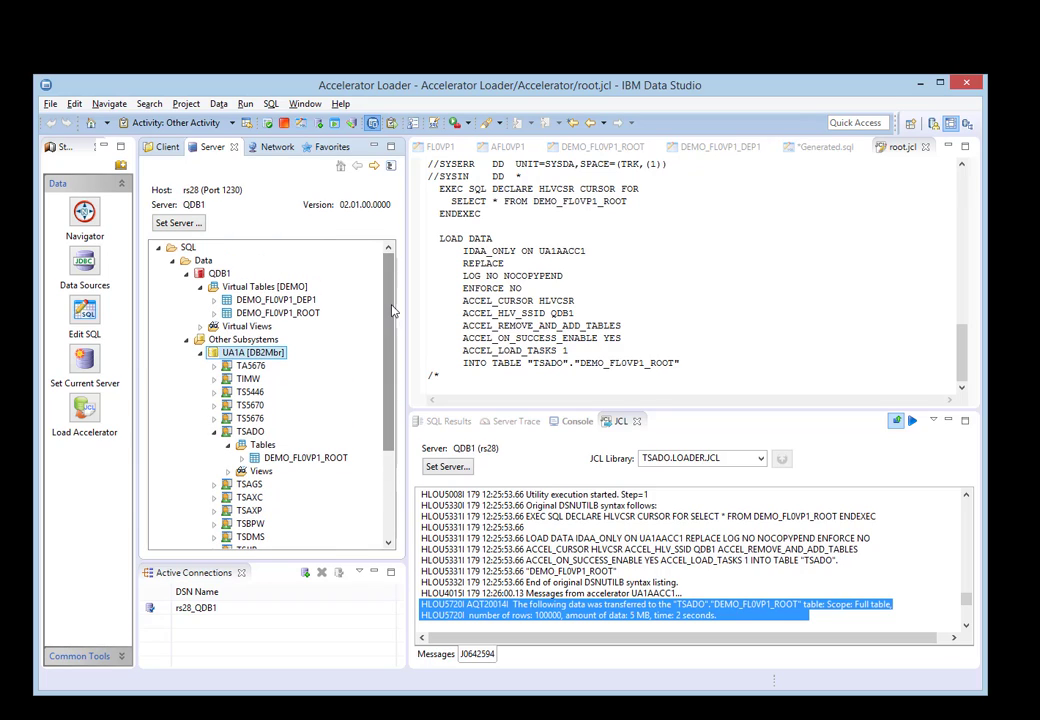
right_click(290, 303)
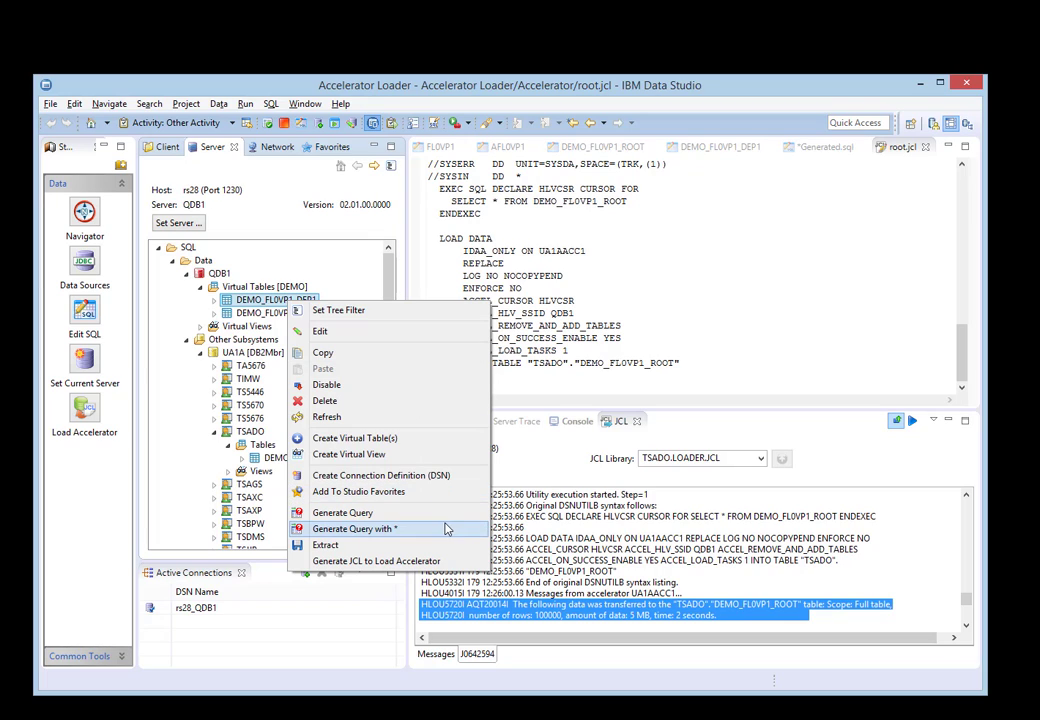
click(427, 561)
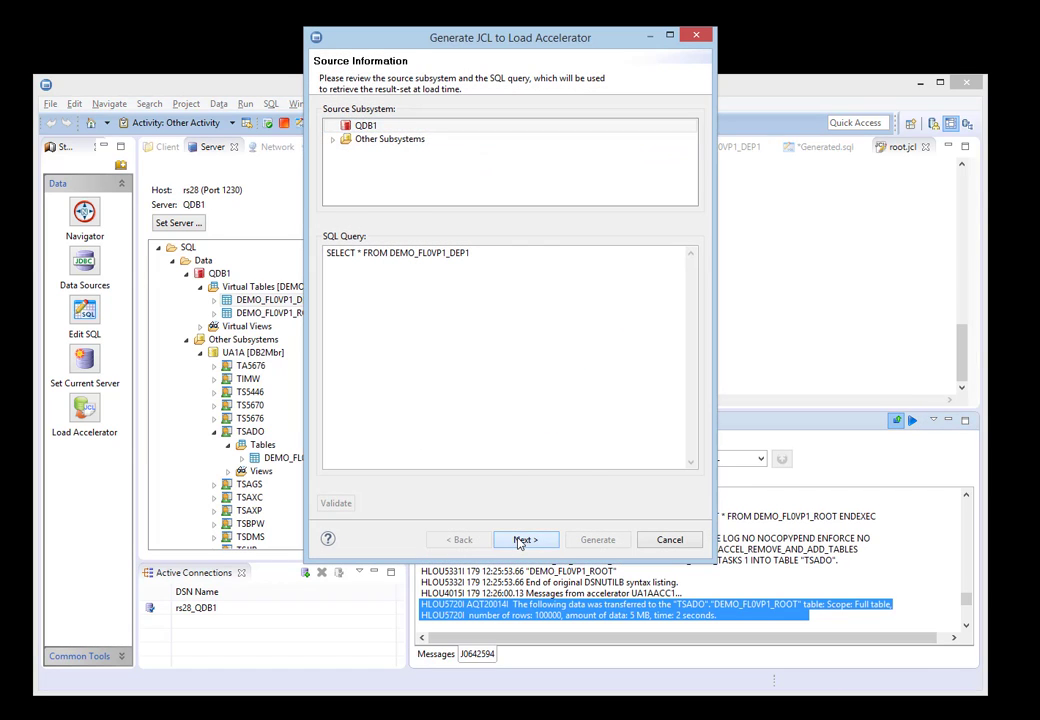
click(524, 540)
click(519, 541)
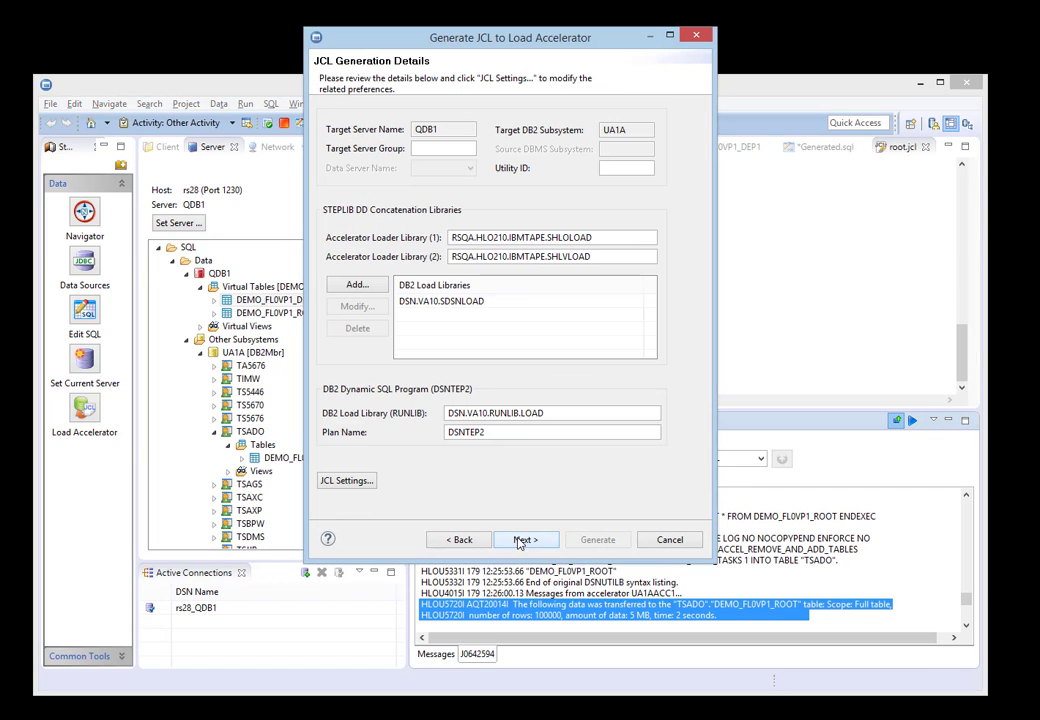
click(522, 540)
- Generate the job as member DEP1 in TSADO.LOADER.JCL with the CREATE TABLE step enabled
text(D)
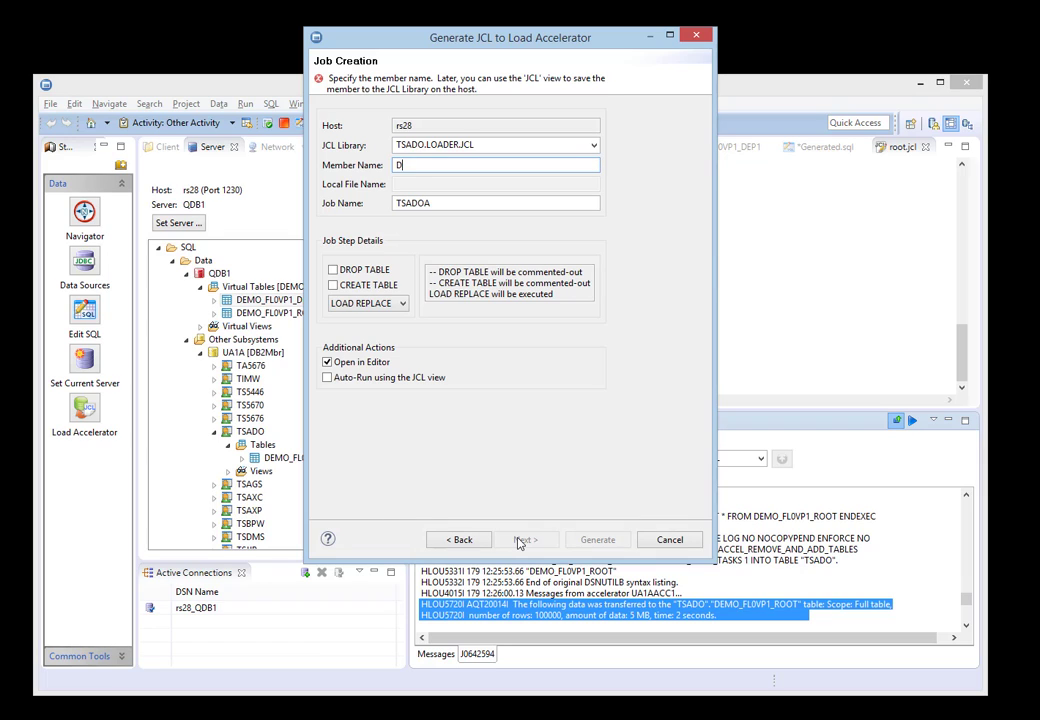
text(EP1)
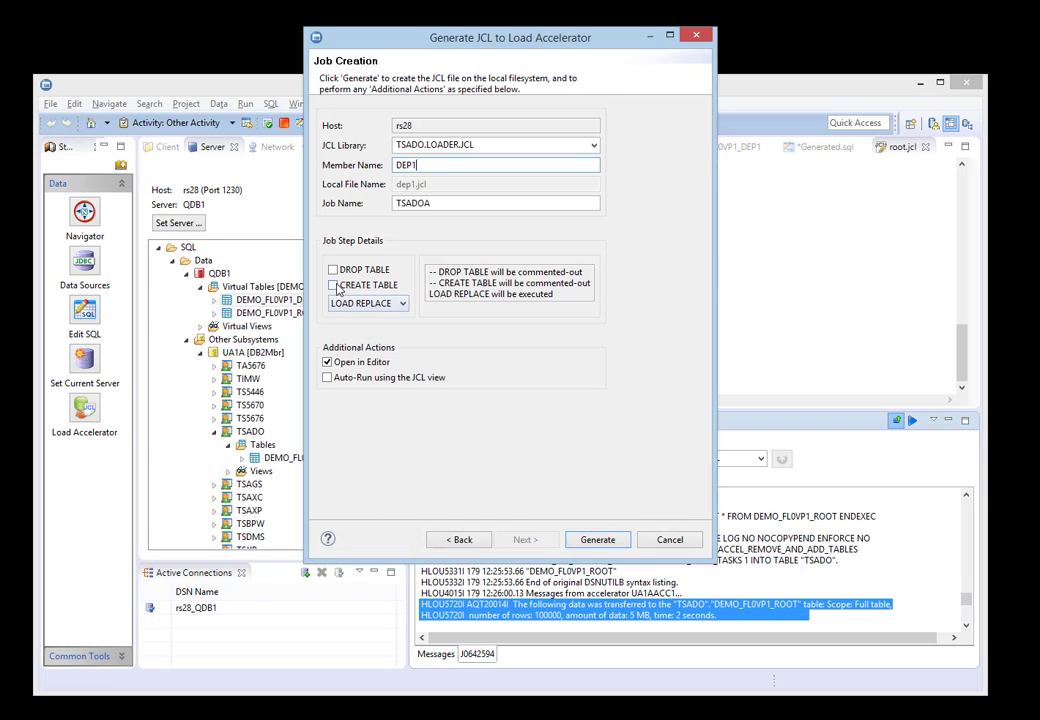
click(333, 285)
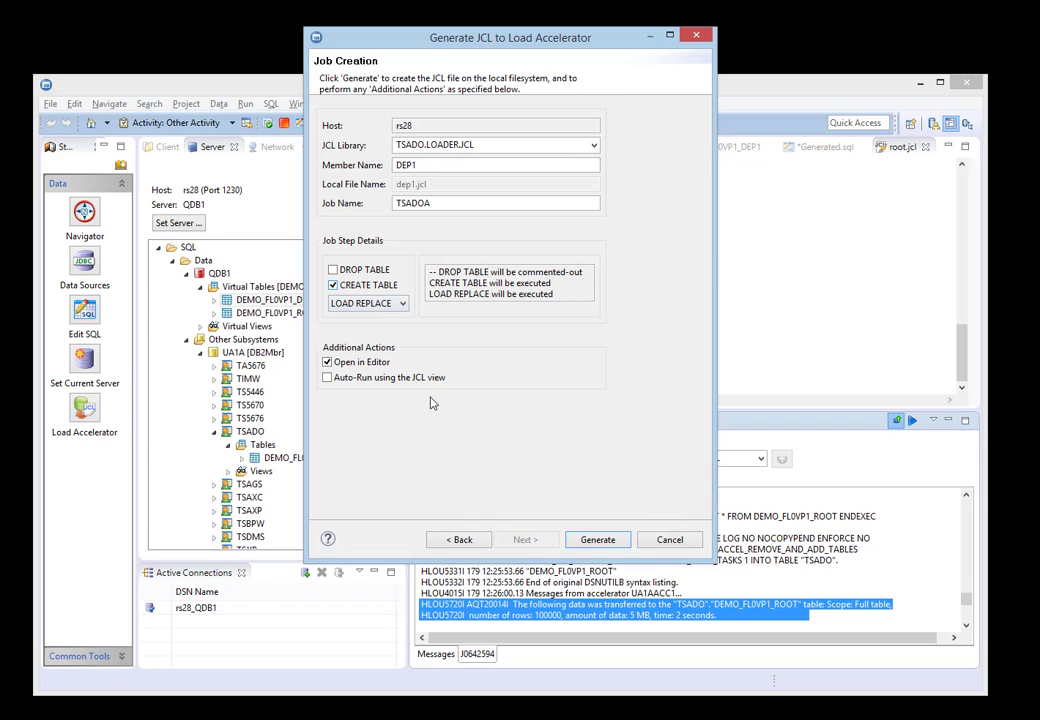
click(597, 540)
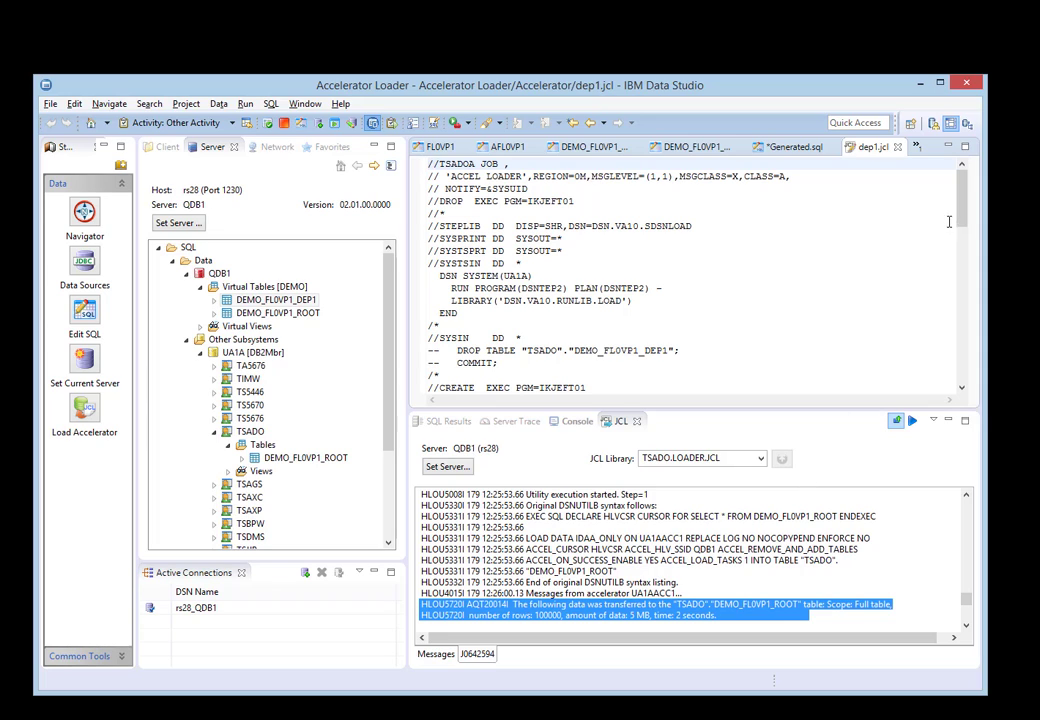
- Submit the generated dep1.jcl job and refresh the list of tables in the TSADO schema
click(812, 338)
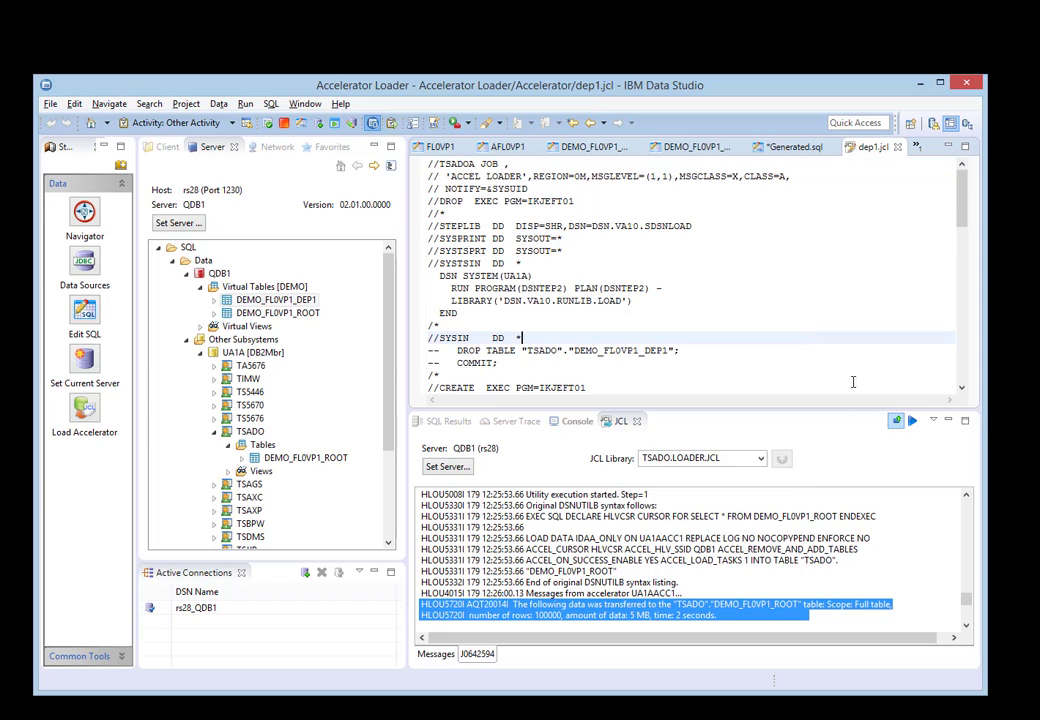
click(913, 422)
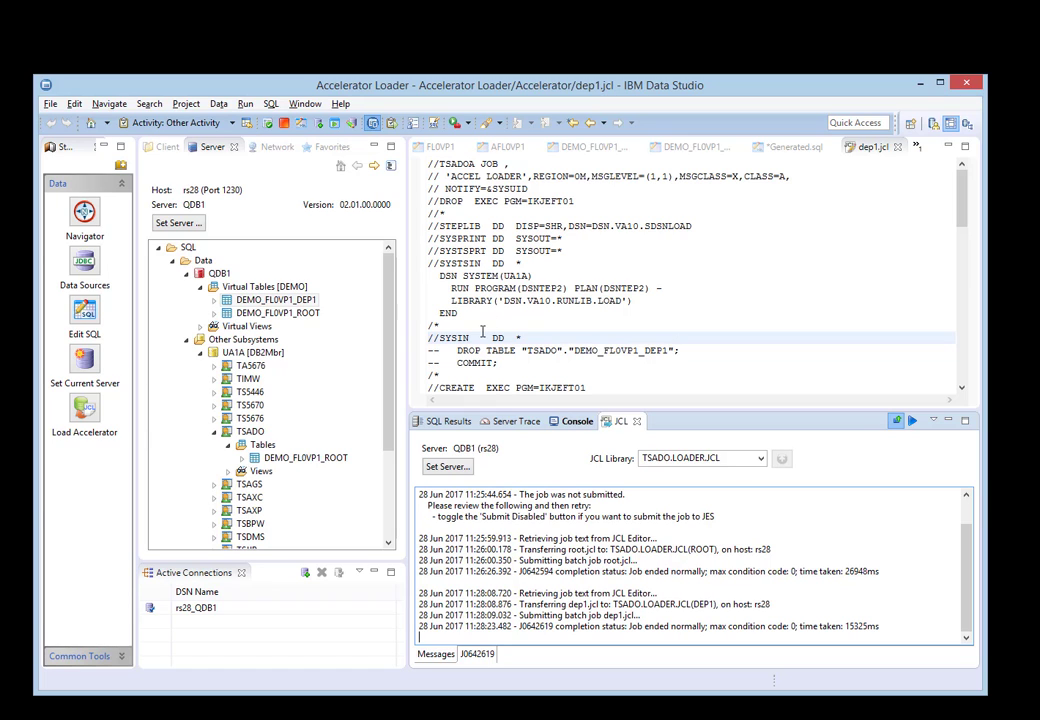
right_click(268, 445)
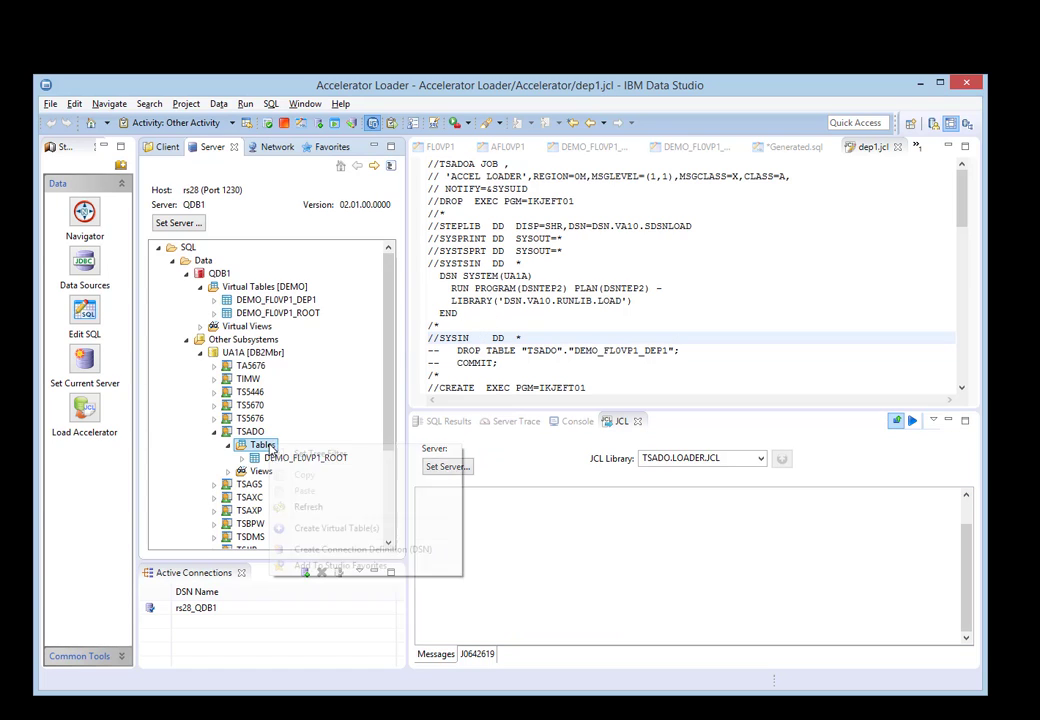
click(346, 506)
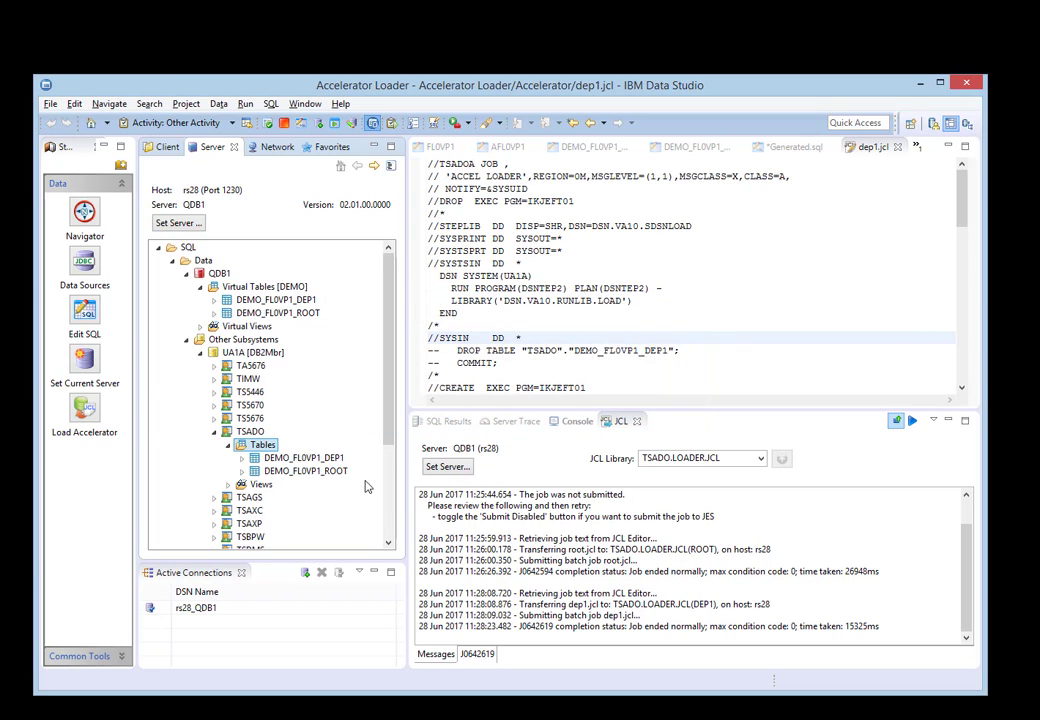
- Generate and execute a SELECT * query on the DEMO_FL0VP1_ROOT table in the TSADO schema, accepting the row limit notice
right_click(314, 477)
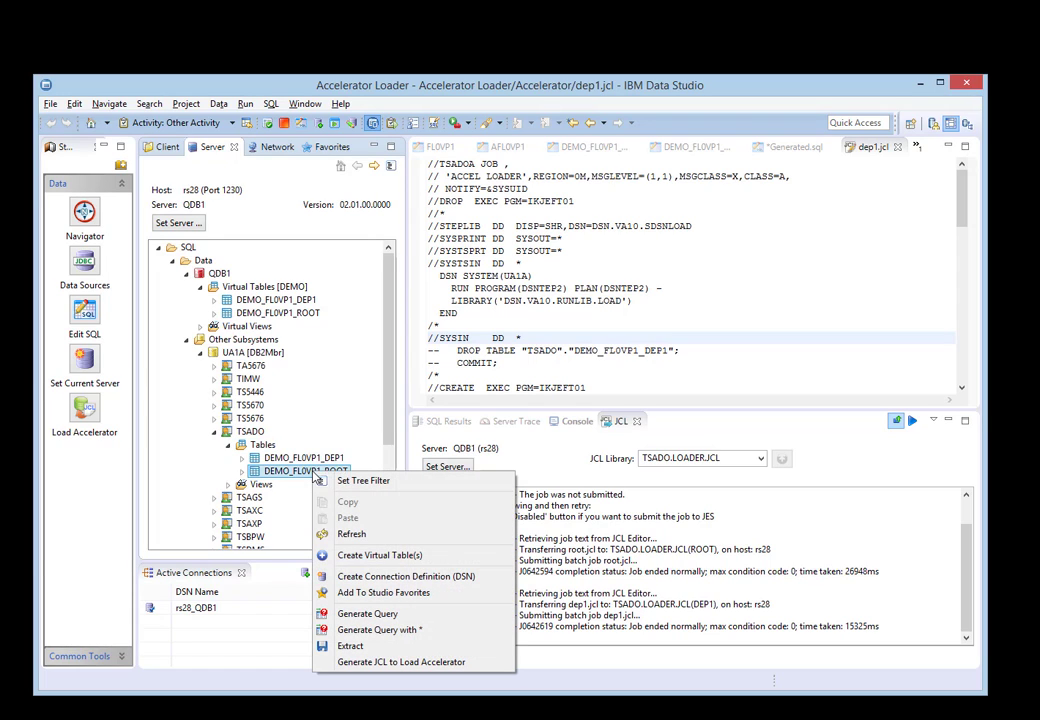
click(426, 630)
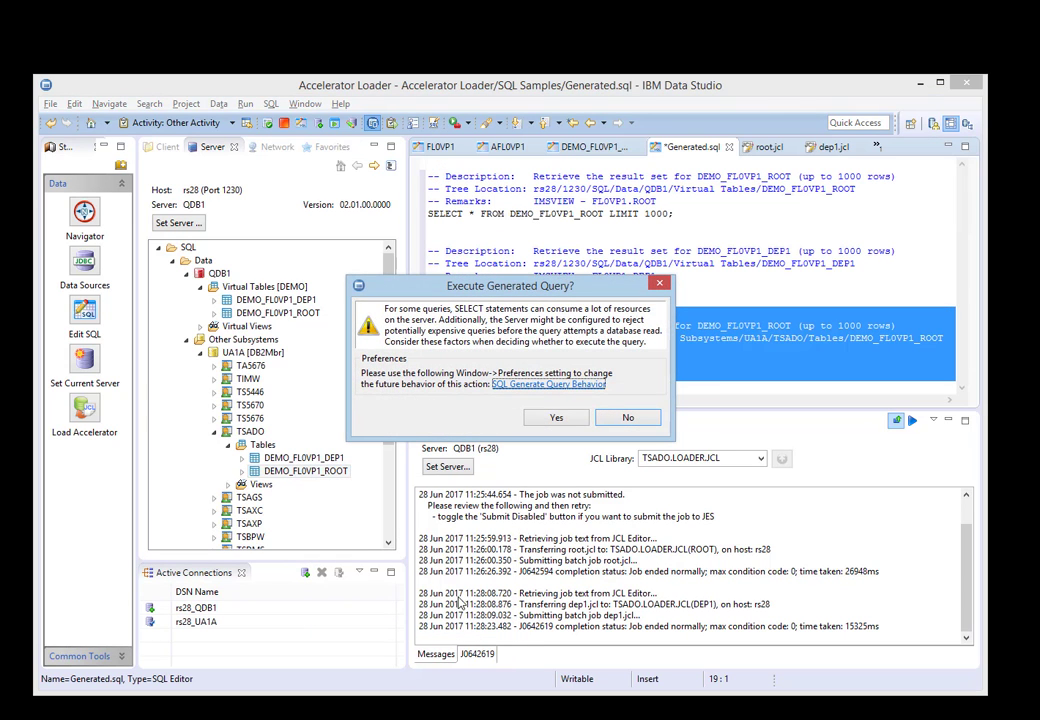
click(556, 417)
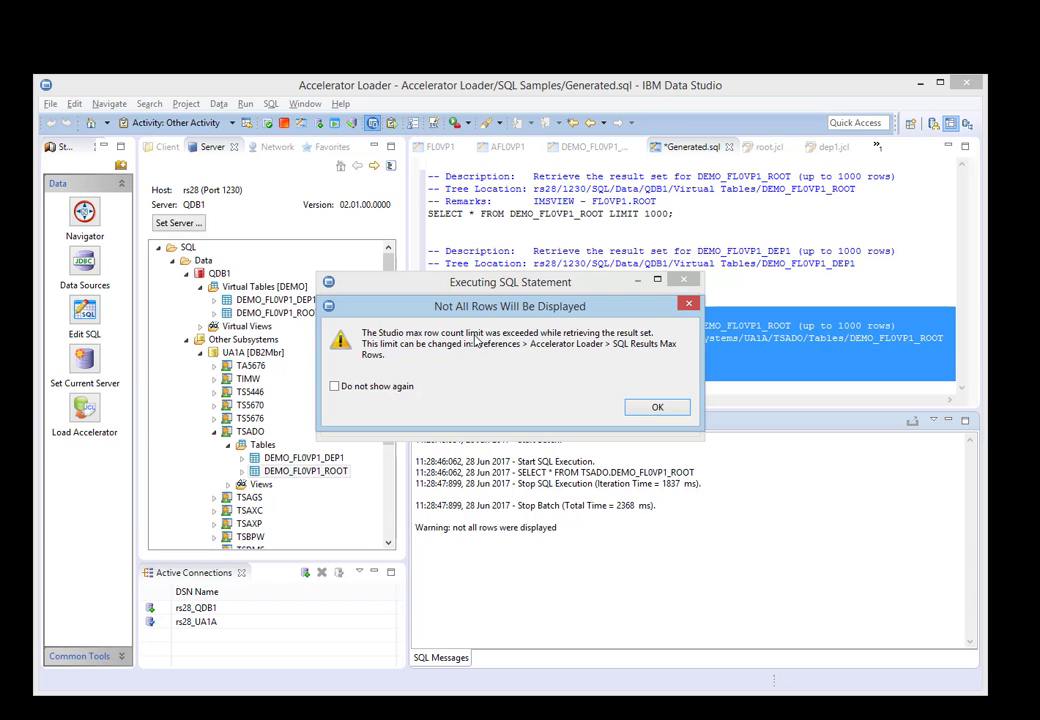
click(657, 408)
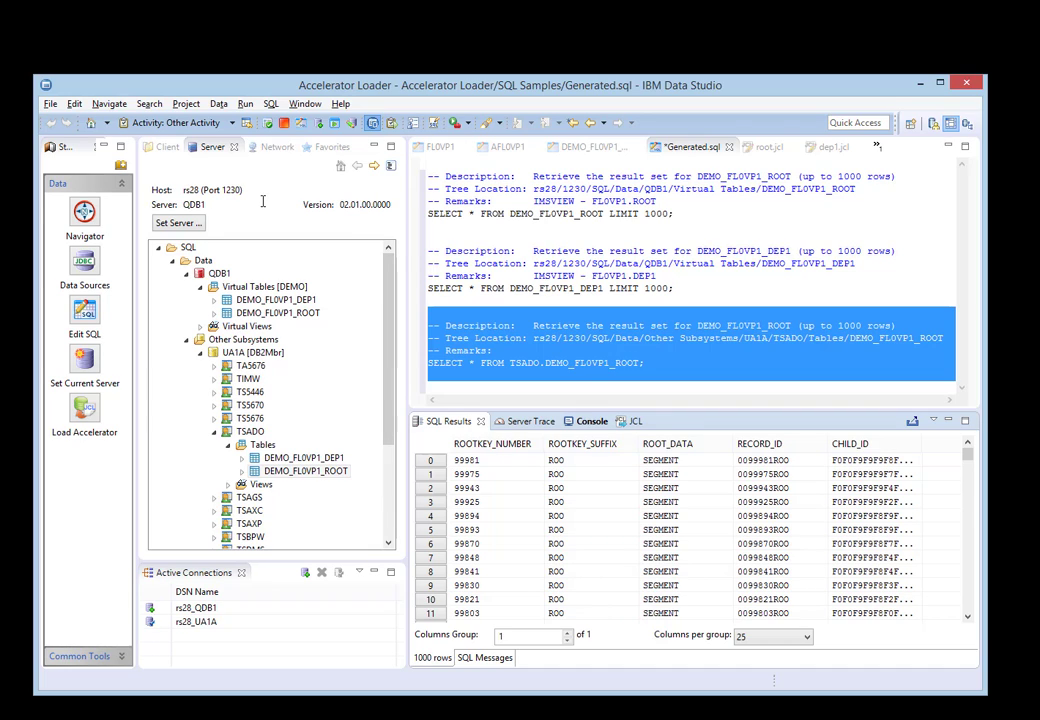
- Open the ims.sql file from the SQL Samples folder of the client project for editing
click(167, 148)
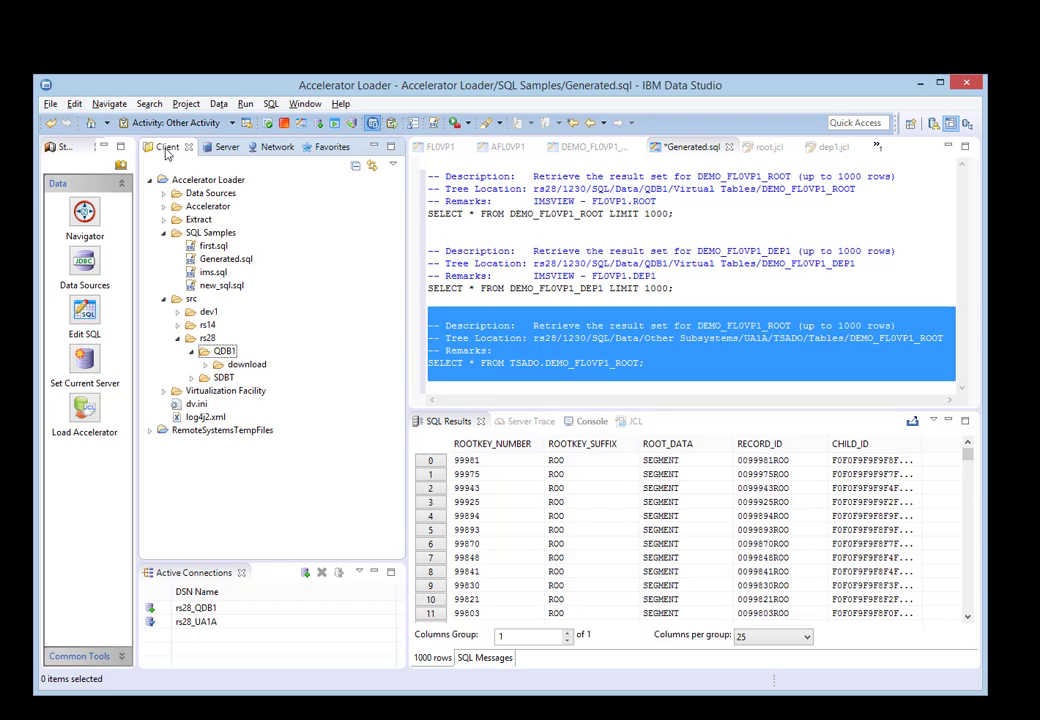
right_click(212, 277)
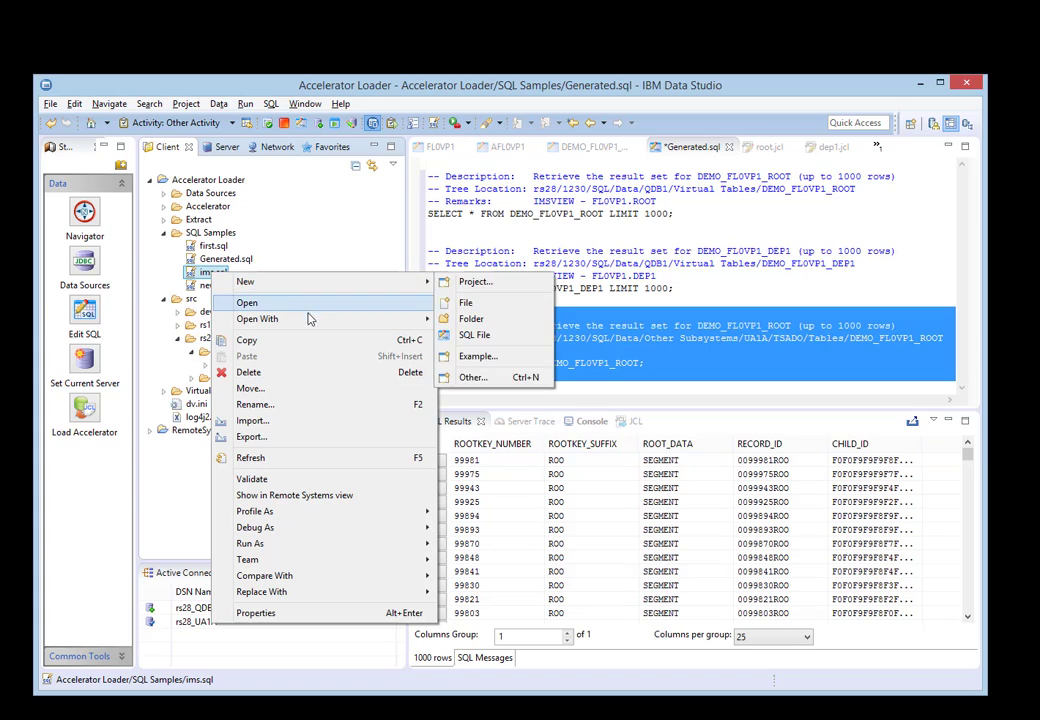
mouse_move(310, 322)
click(485, 319)
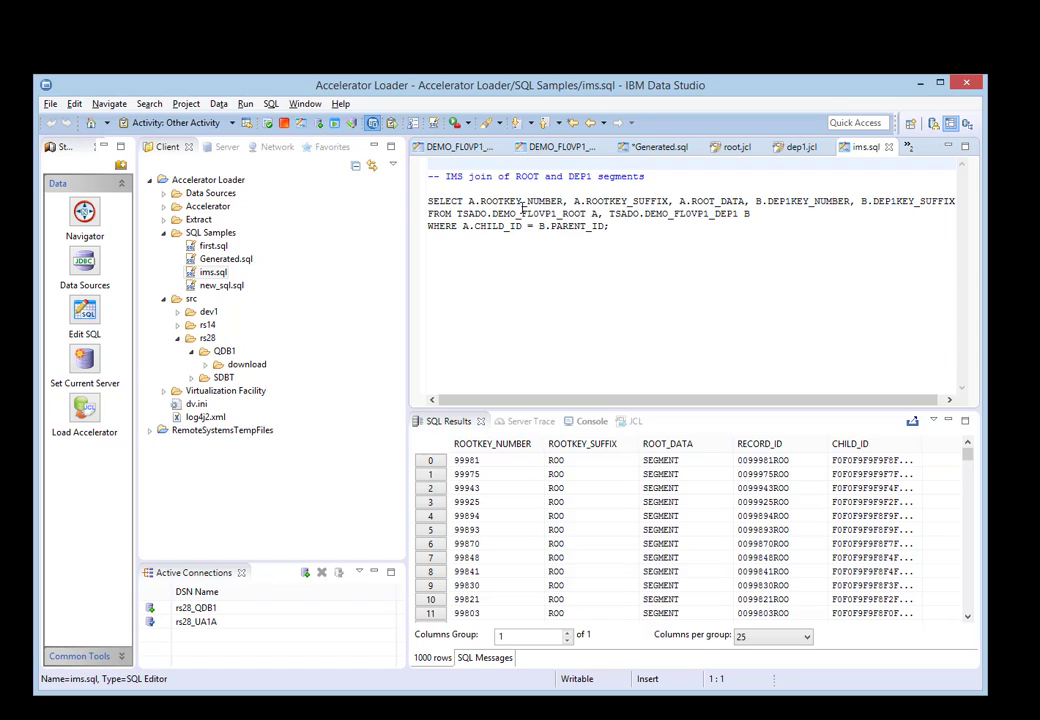
- Execute the SELECT statement in ims.sql that joins TSADO.DEMO_FL0VP1_ROOT and TSADO.DEMO_FL0VP1_DEP1 on CHILD_ID = PARENT_ID
drag(428, 201, 628, 226)
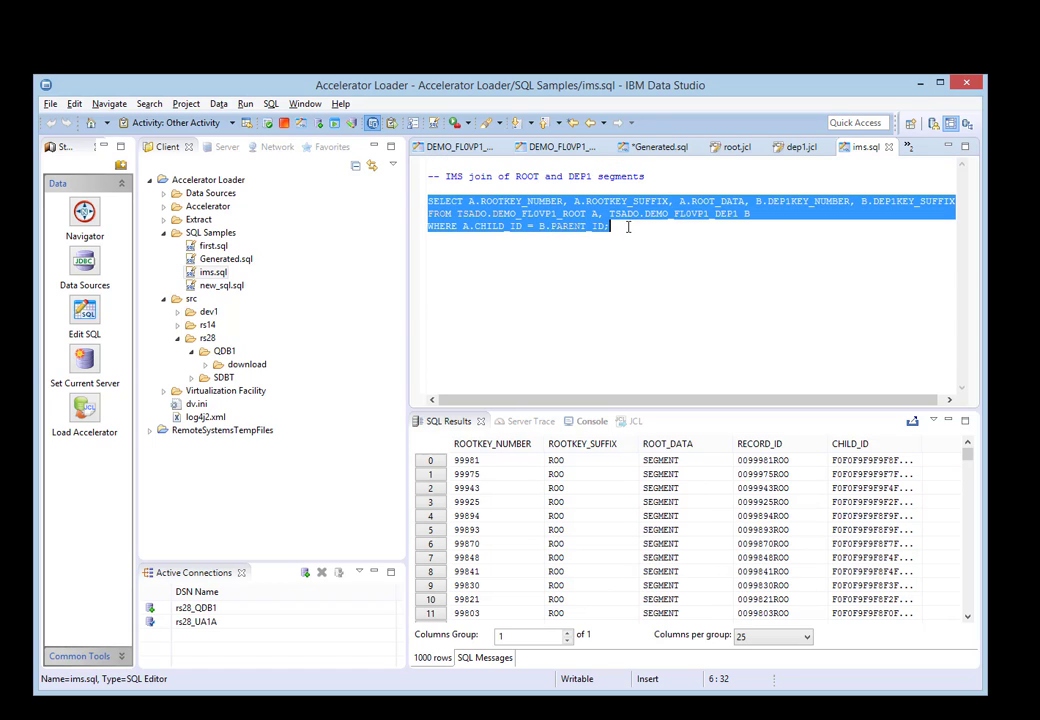
right_click(566, 215)
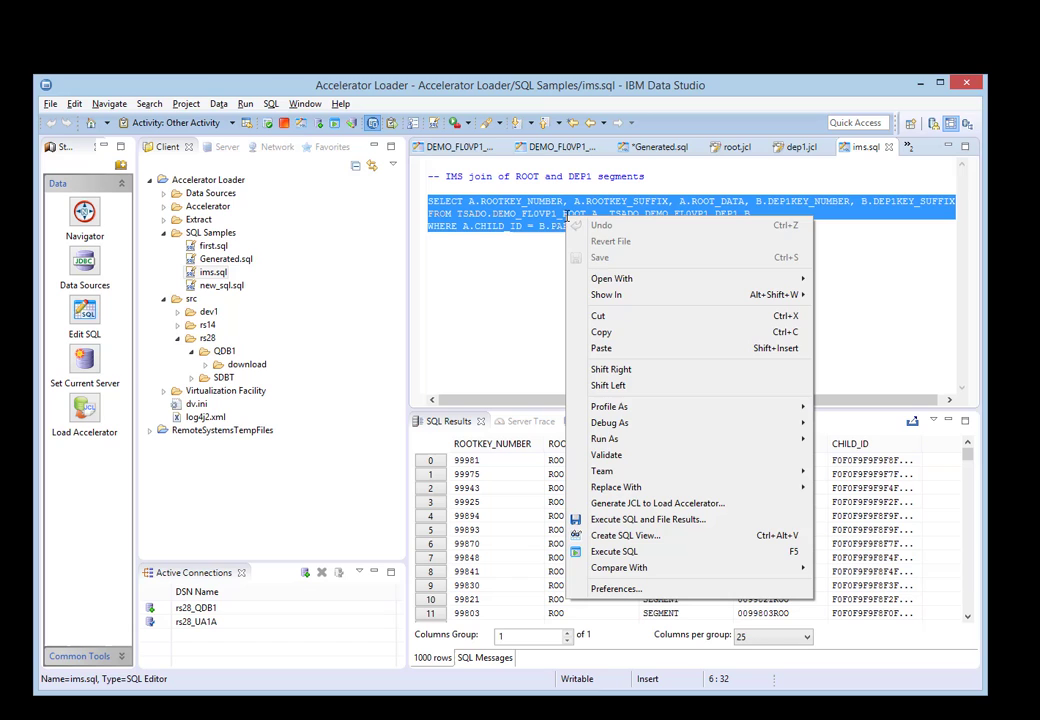
click(670, 551)
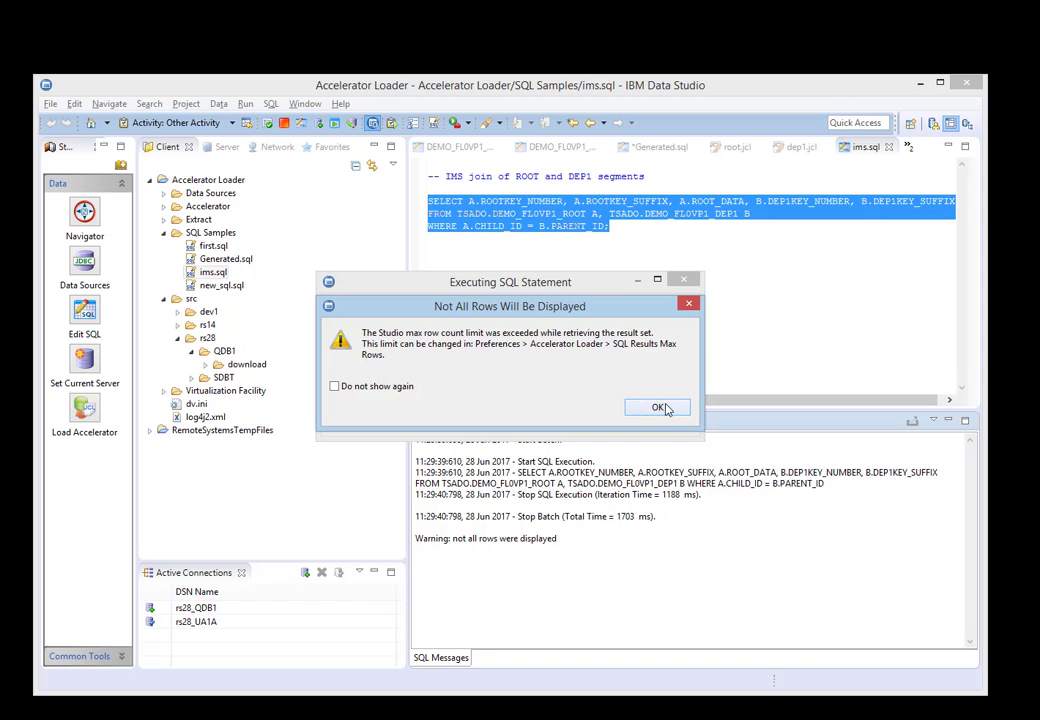
click(657, 407)
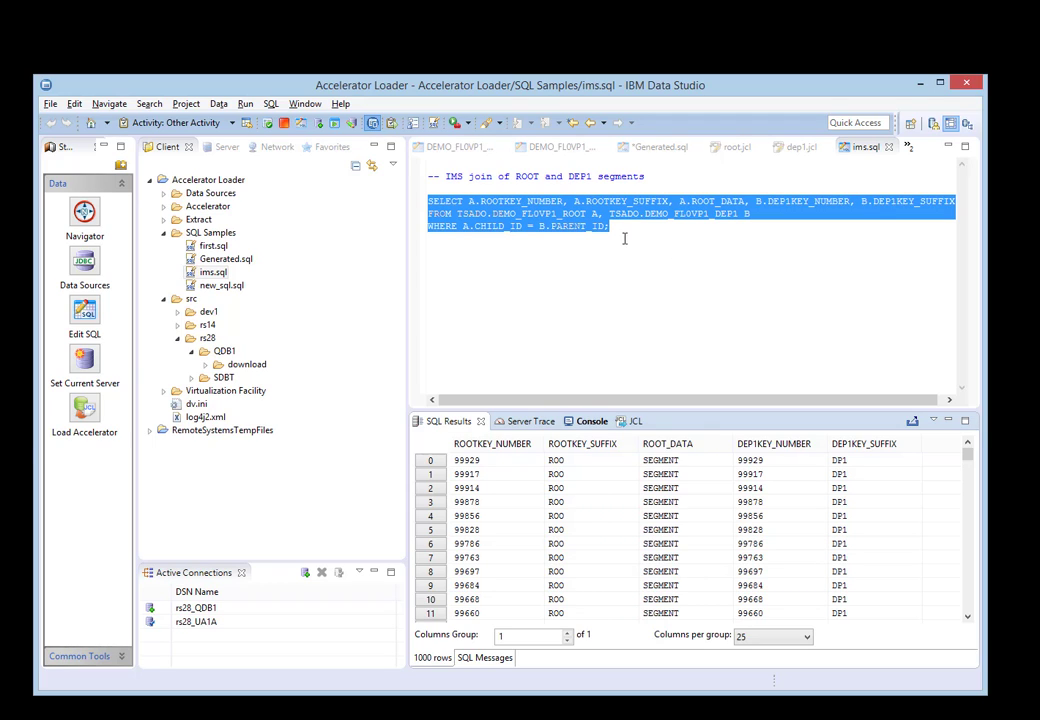
- Switch the DEMO_FL0VP1_ROOT virtual table's IMS access to IMS-Direct (read-only, fast image copy) and save it
click(458, 147)
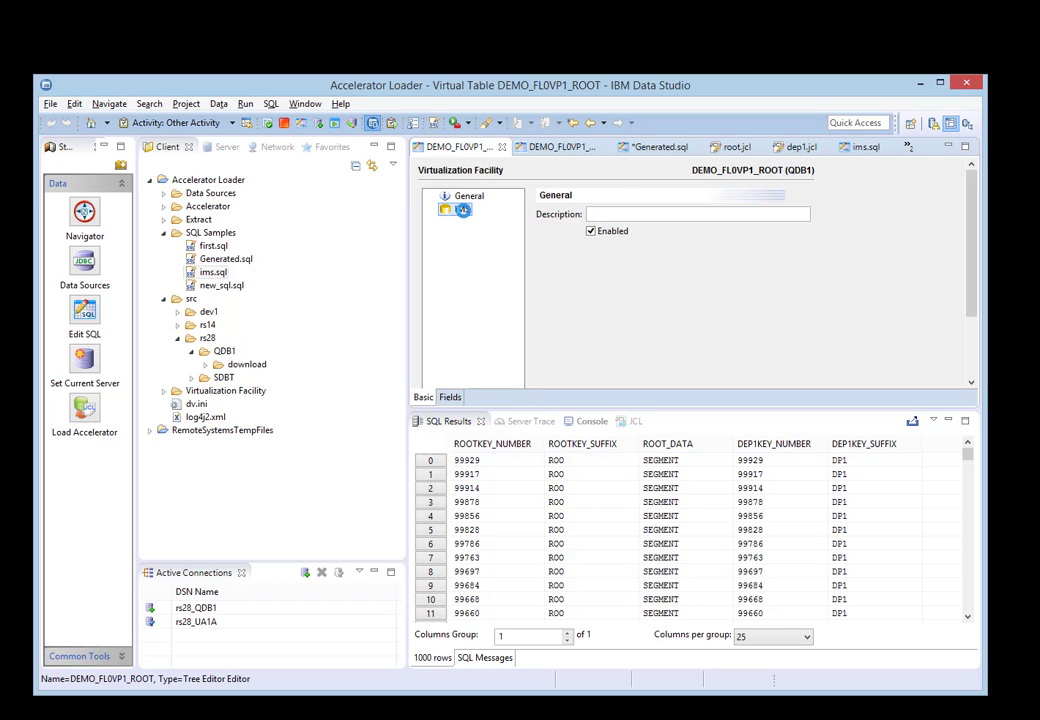
click(462, 210)
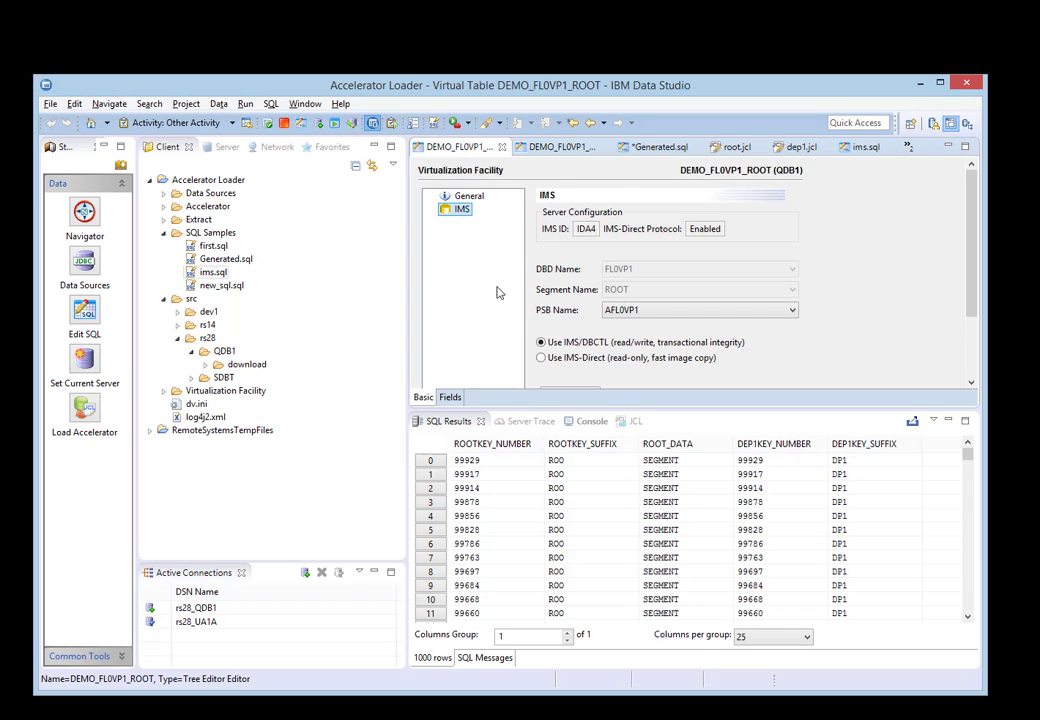
scroll(977, 287, down, 2)
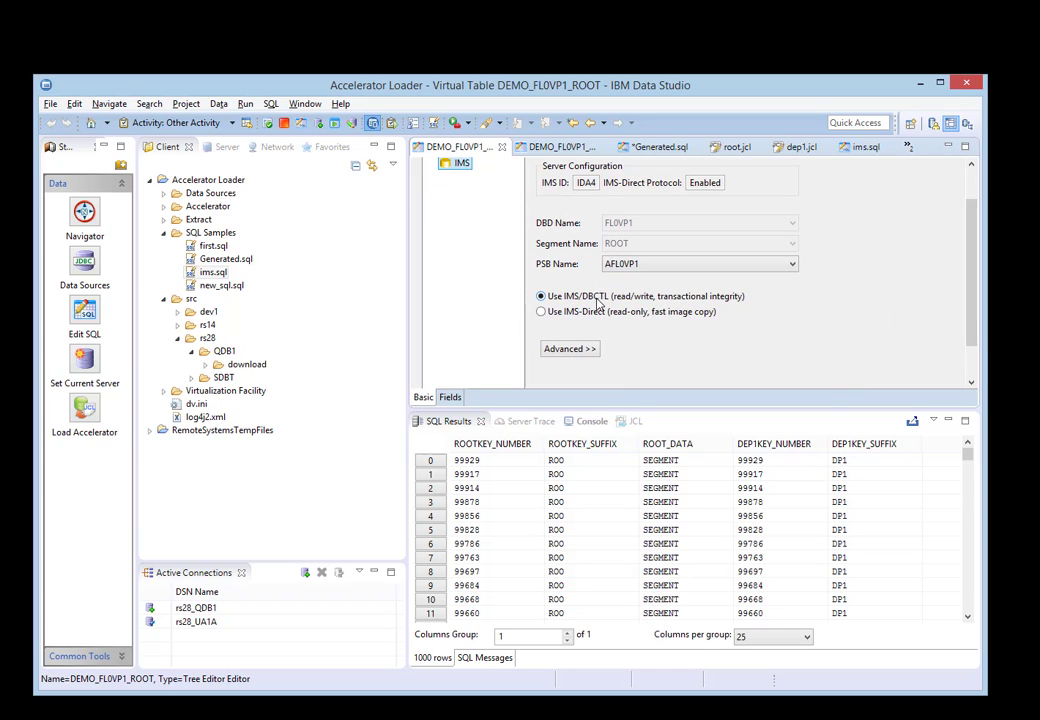
click(541, 313)
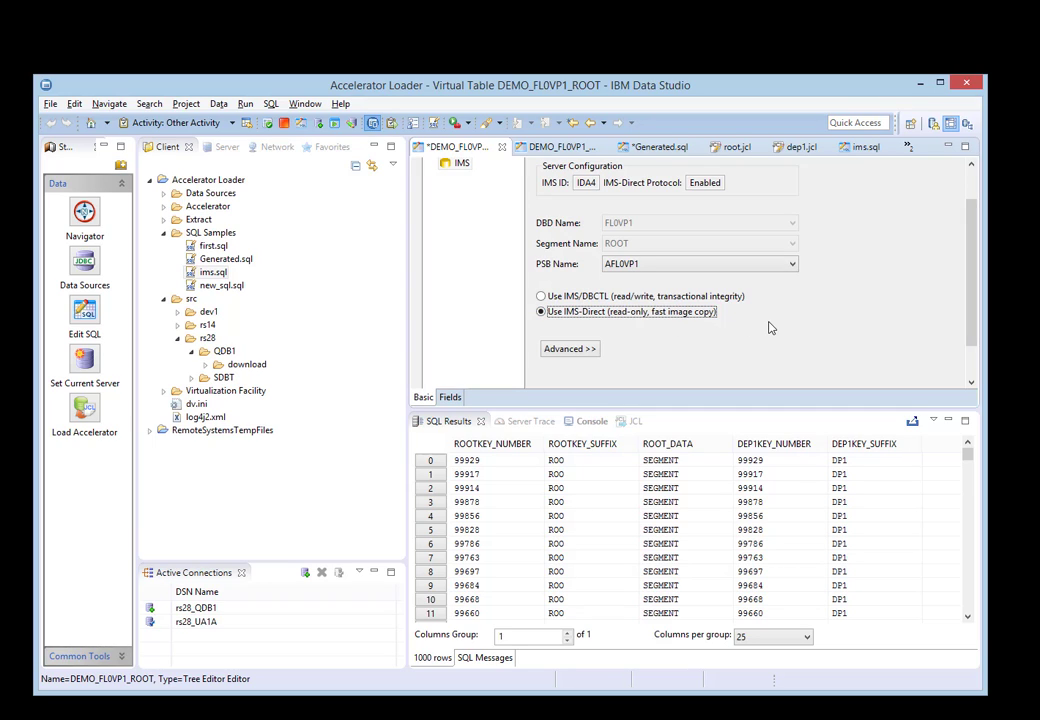
right_click(840, 258)
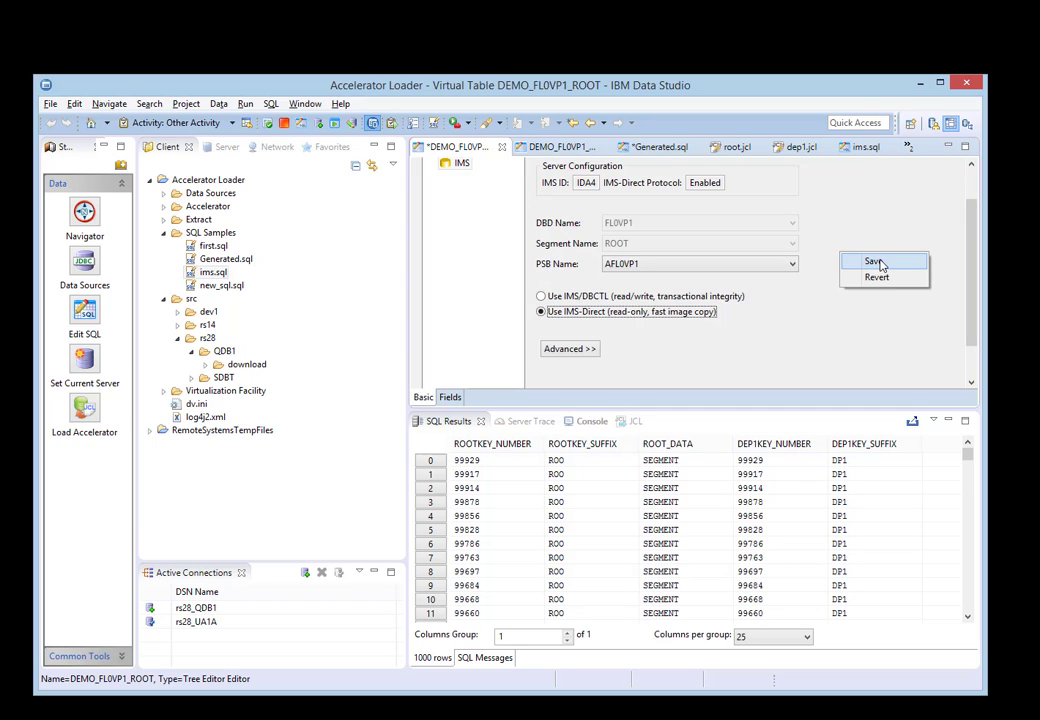
click(878, 263)
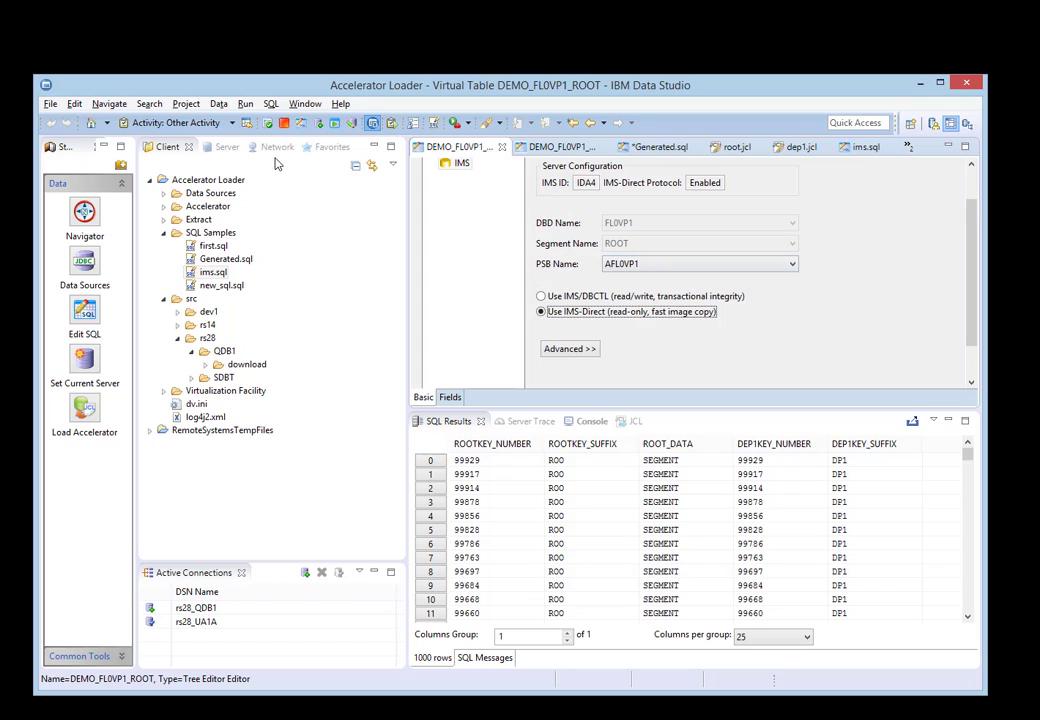
- Return to Generated.sql and make rs28_QDB1 the default connection
click(908, 146)
click(947, 241)
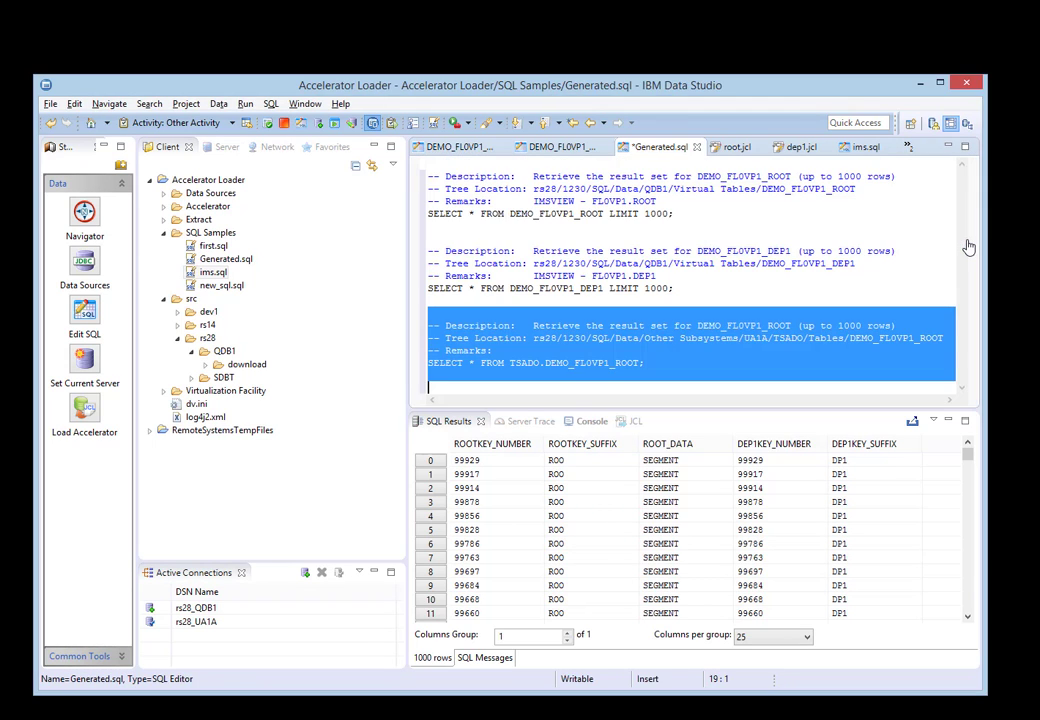
click(631, 299)
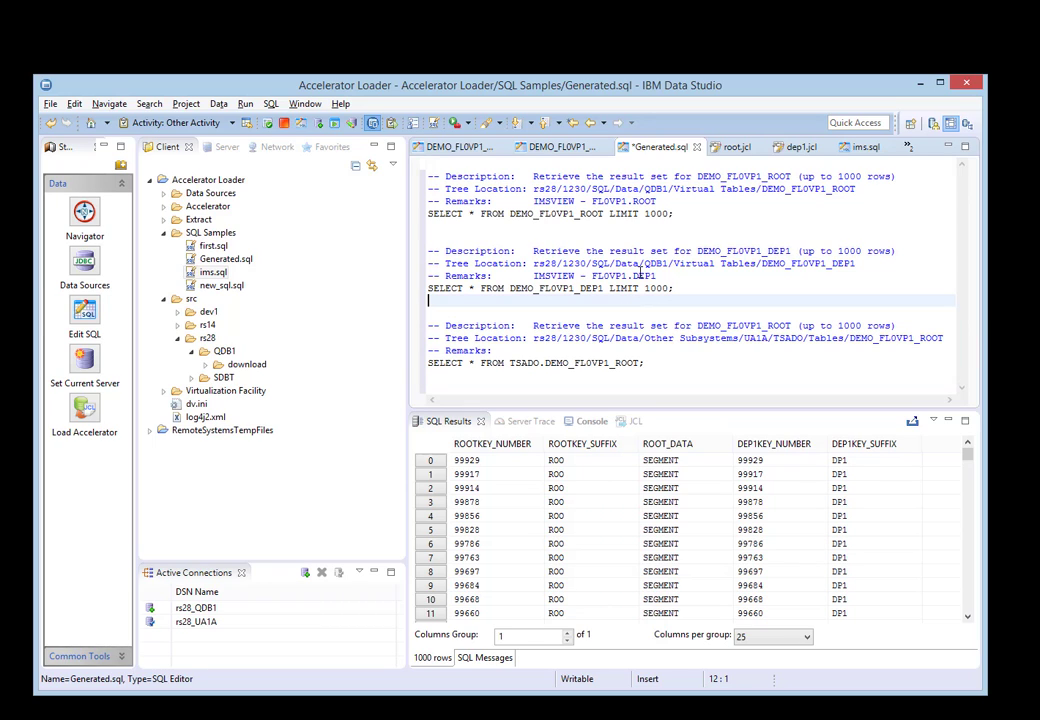
right_click(252, 613)
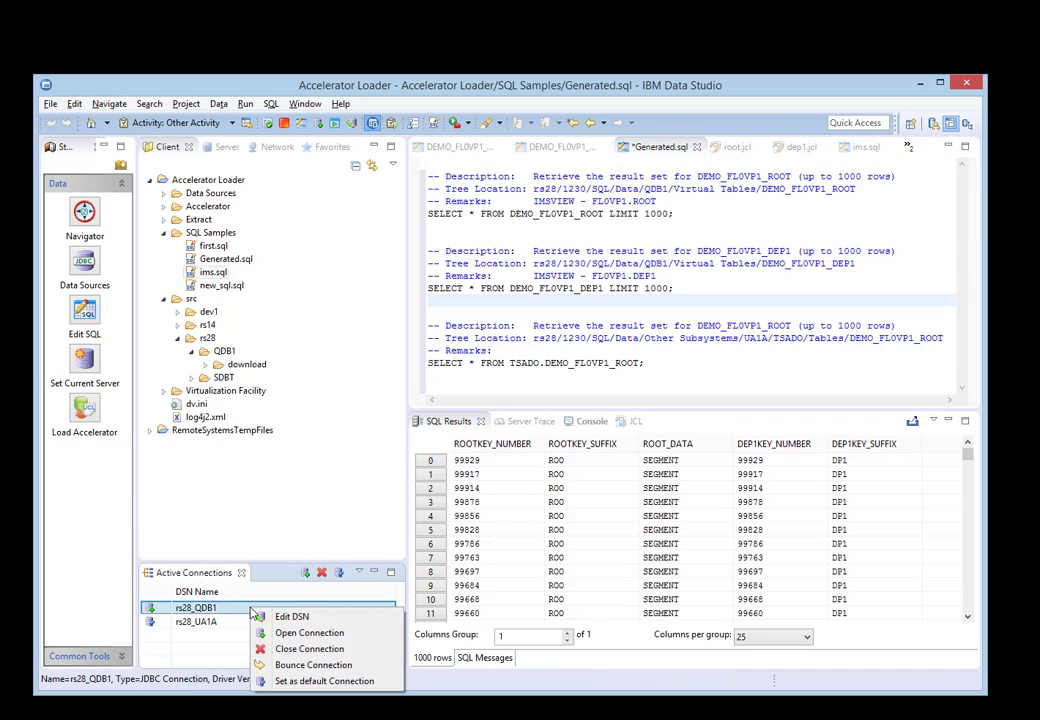
click(323, 681)
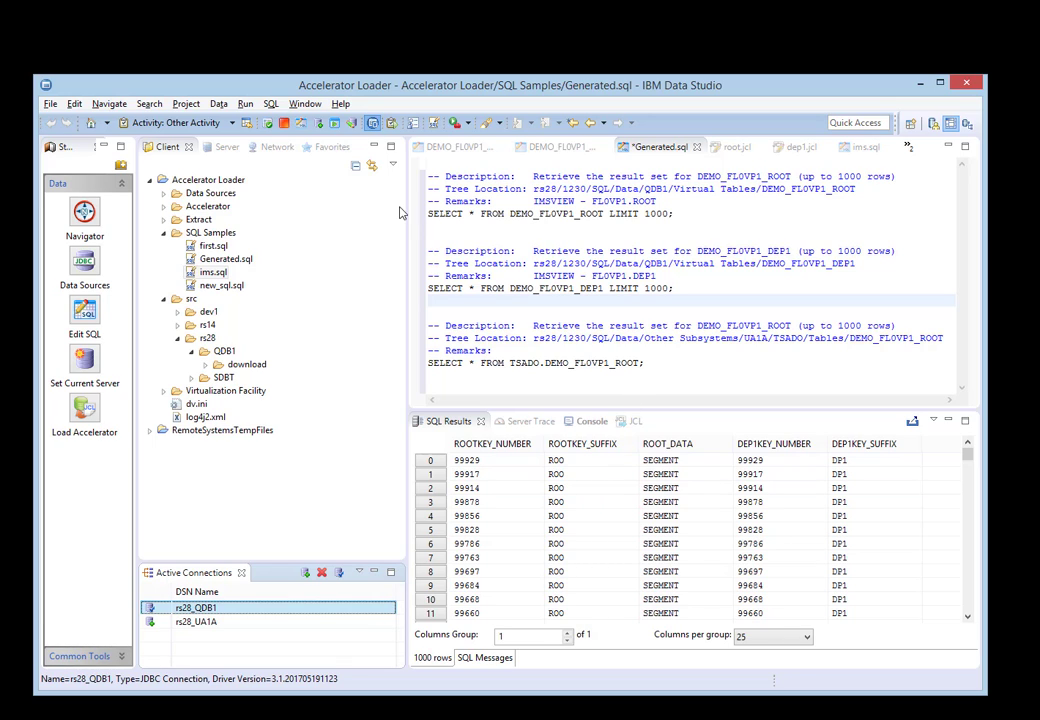
- Execute only the SELECT * FROM DEMO_FL0VP1_ROOT LIMIT 1000 statement in Generated.sql
drag(428, 213, 688, 213)
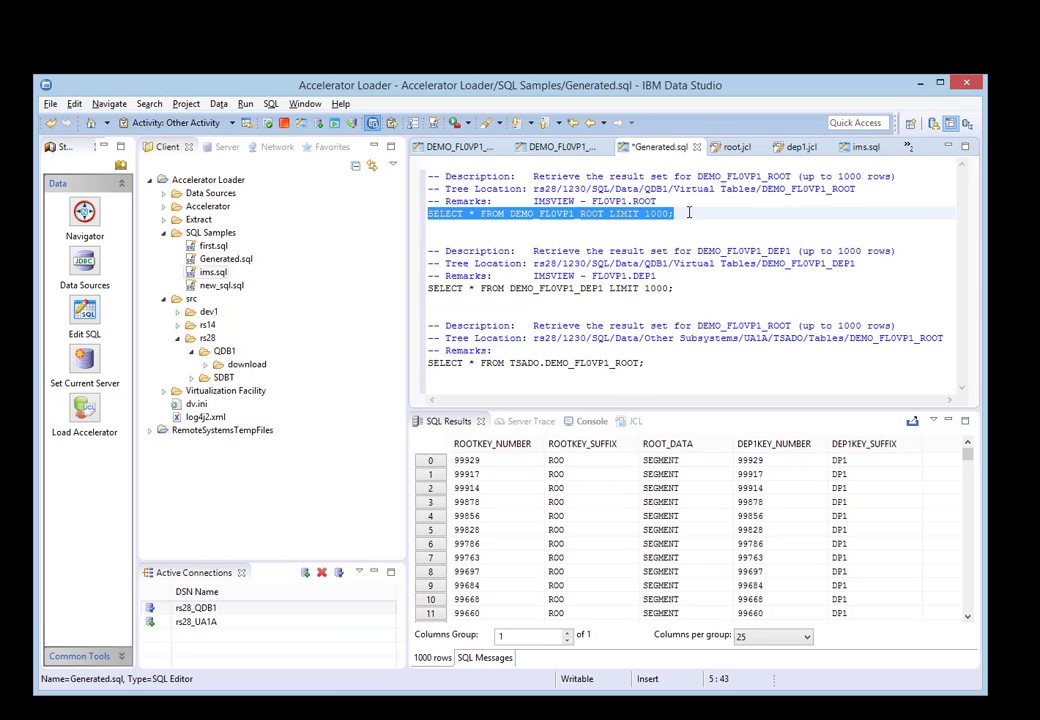
right_click(632, 215)
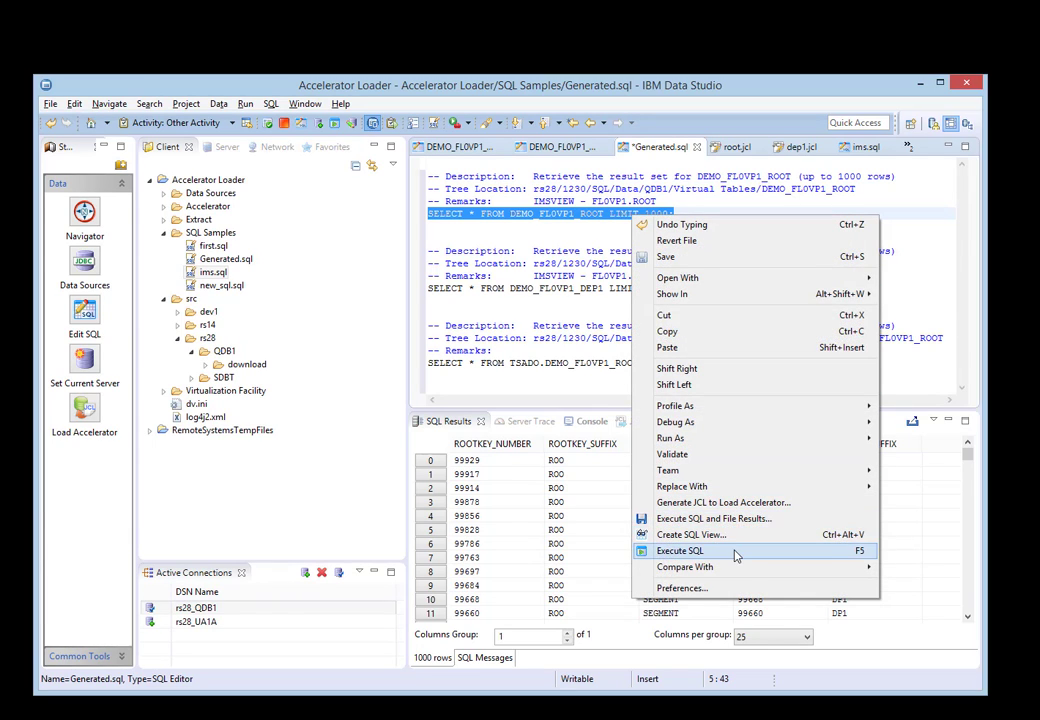
click(733, 551)
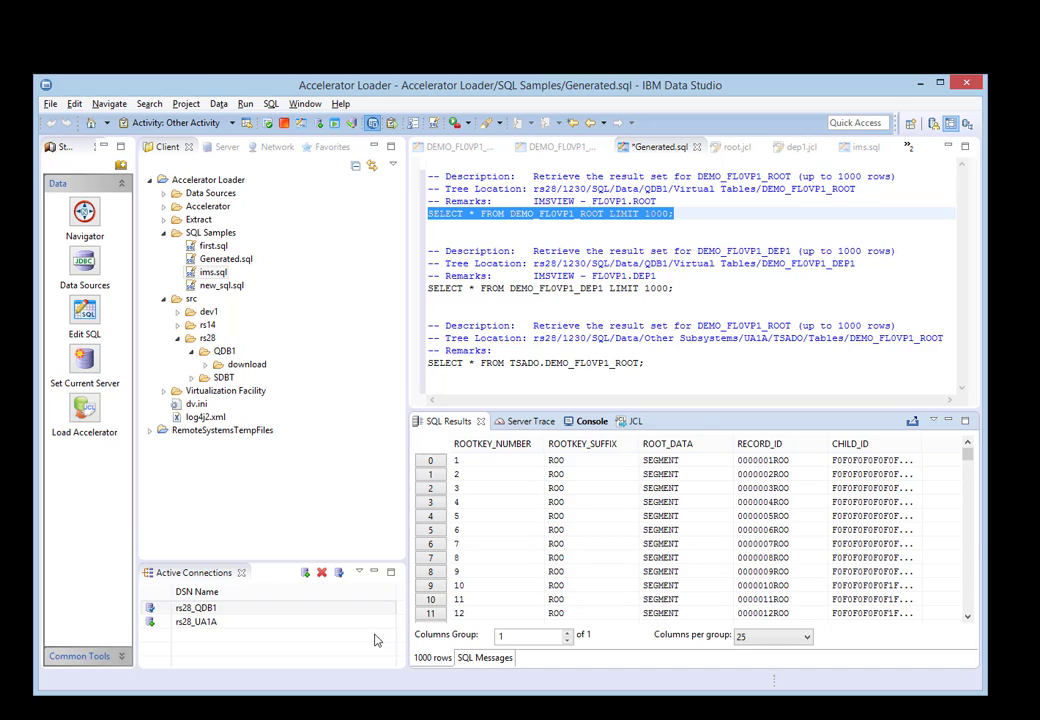
- Switch to the Vista TN3270 session, refresh the Server Trace, examine the IMS-Direct statistics for database FL0VP1 and the query's trace entries, and return to IBM Data Studio
click(60, 714)
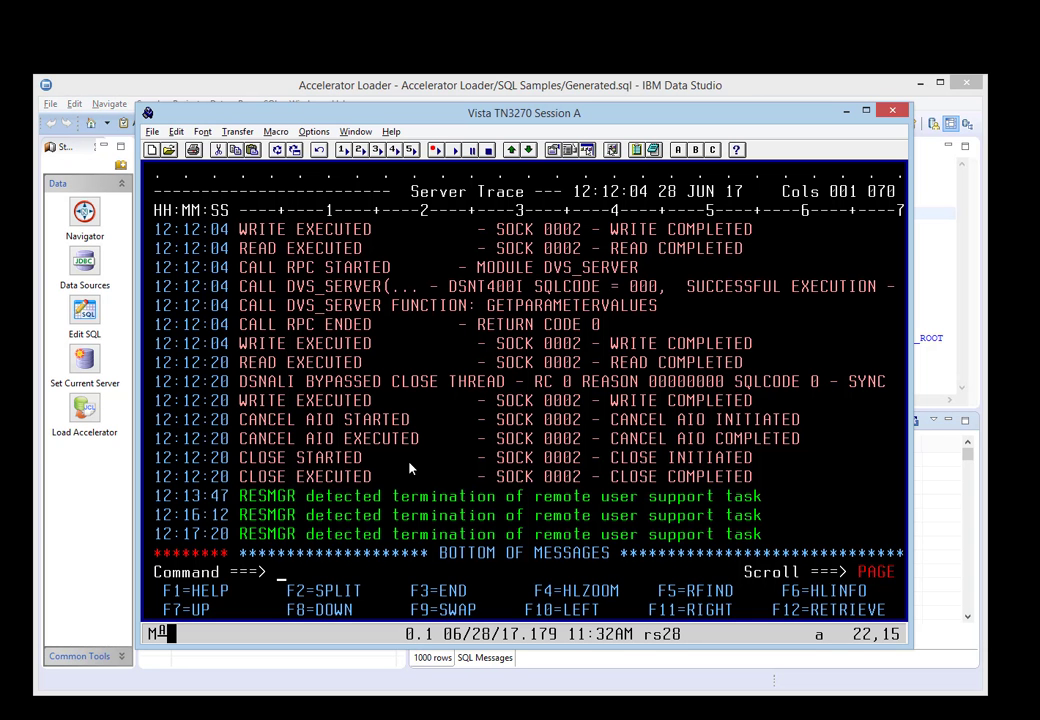
text(x)
key(Return)
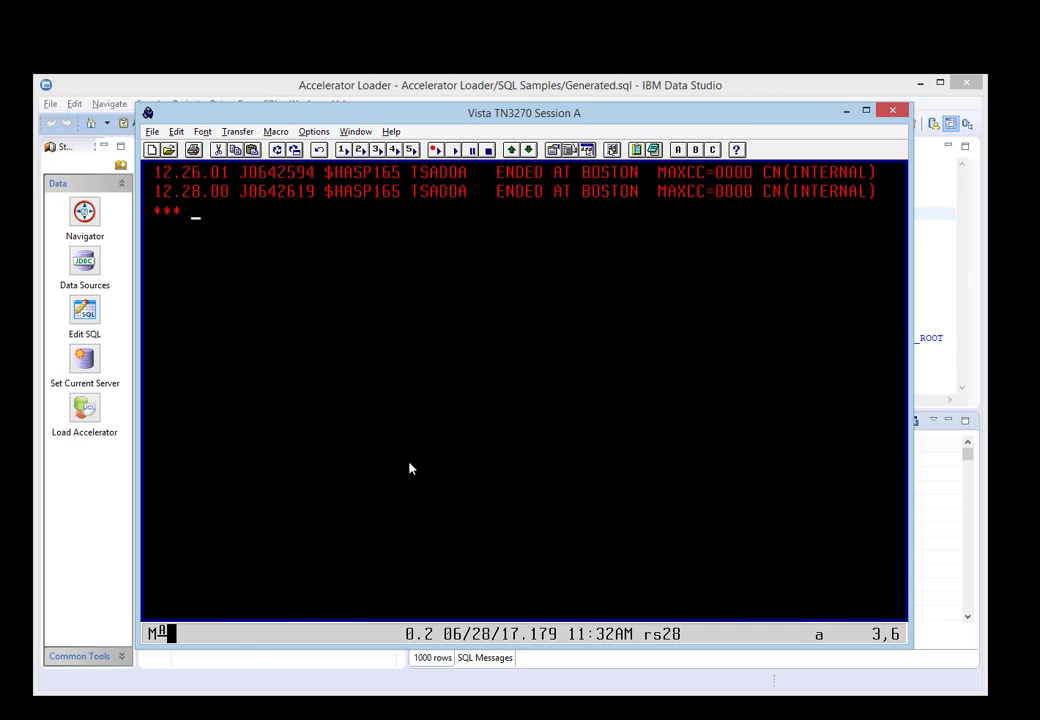
key(Return)
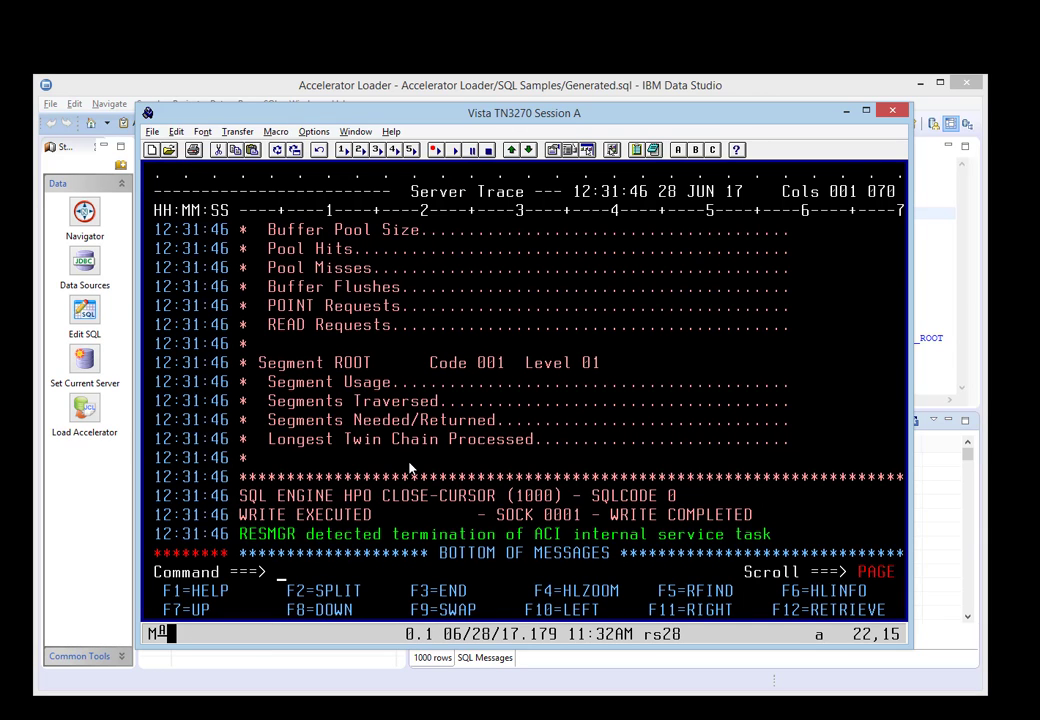
scroll(409, 468, up, 2)
scroll(409, 468, up, 2)
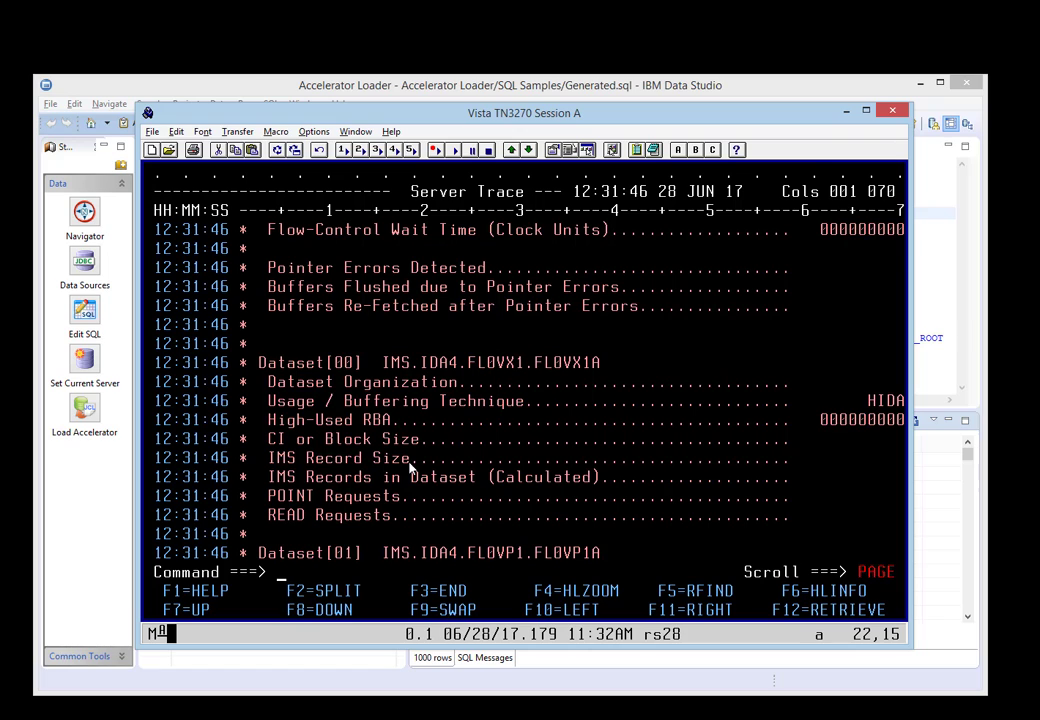
scroll(409, 468, up, 6)
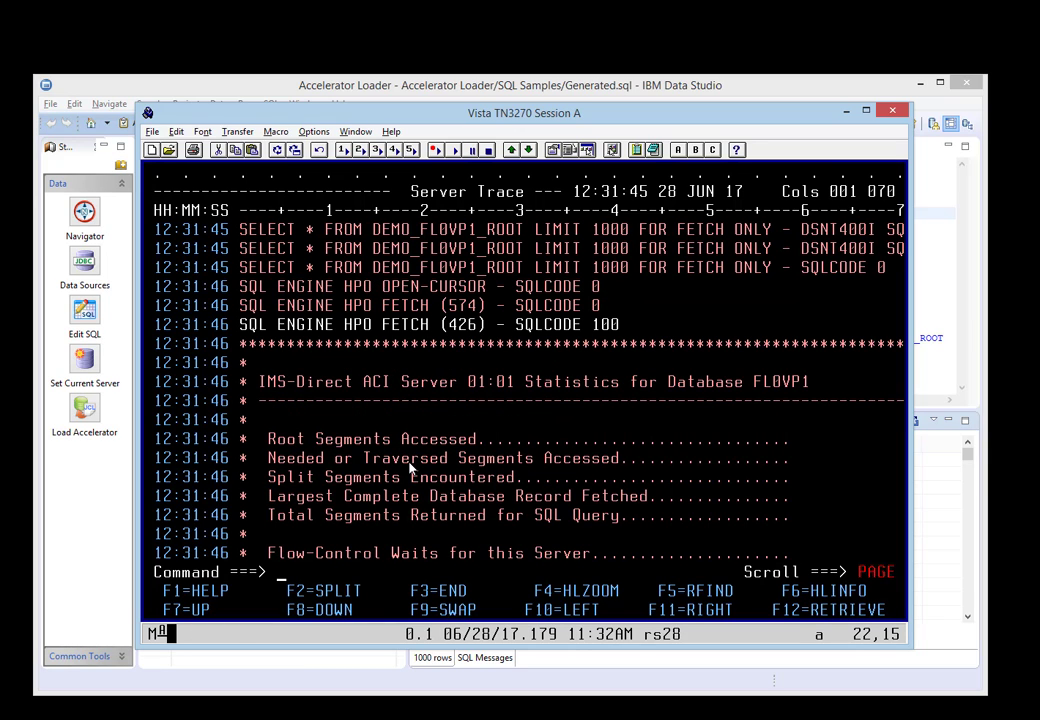
click(445, 88)
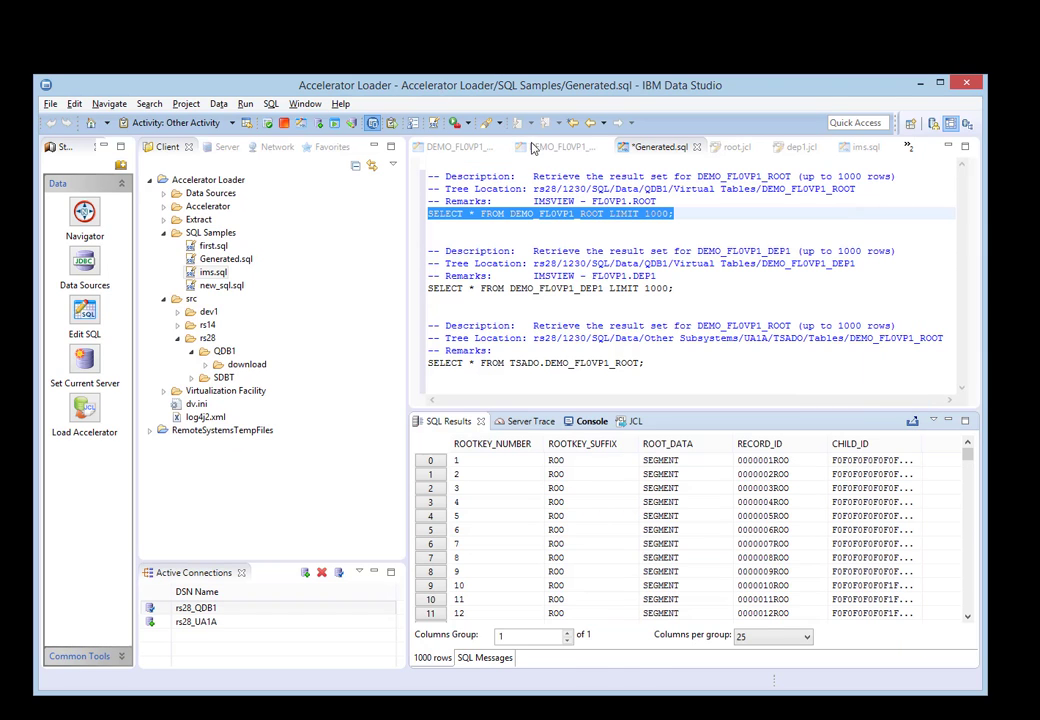